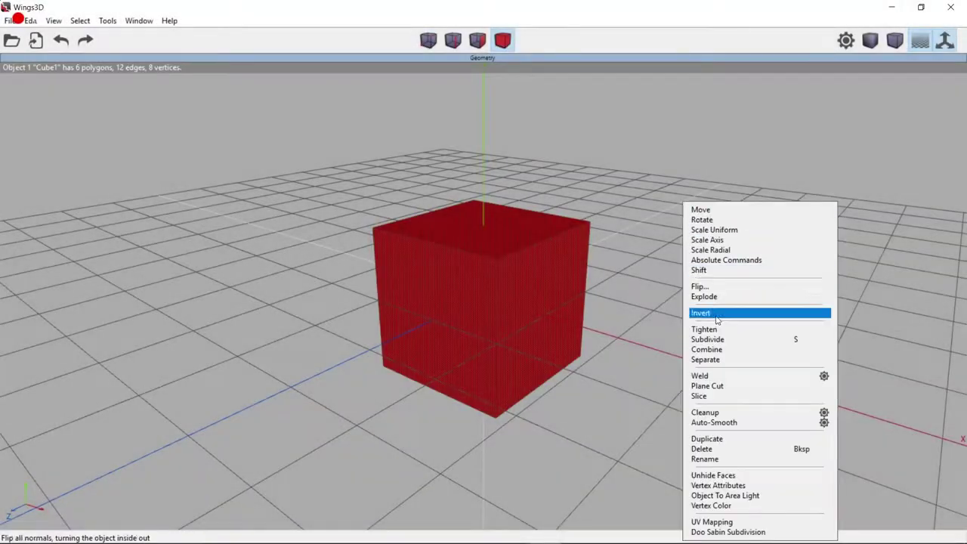
- Dismiss the default cube's object menu without applying any command
key("Escape")
- Flatten the cube vertically and stretch it along the X axis into a long box
left_click(724, 253)
left_click(724, 227)
right_click(725, 202)
left_click(744, 250)
left_click(756, 244)
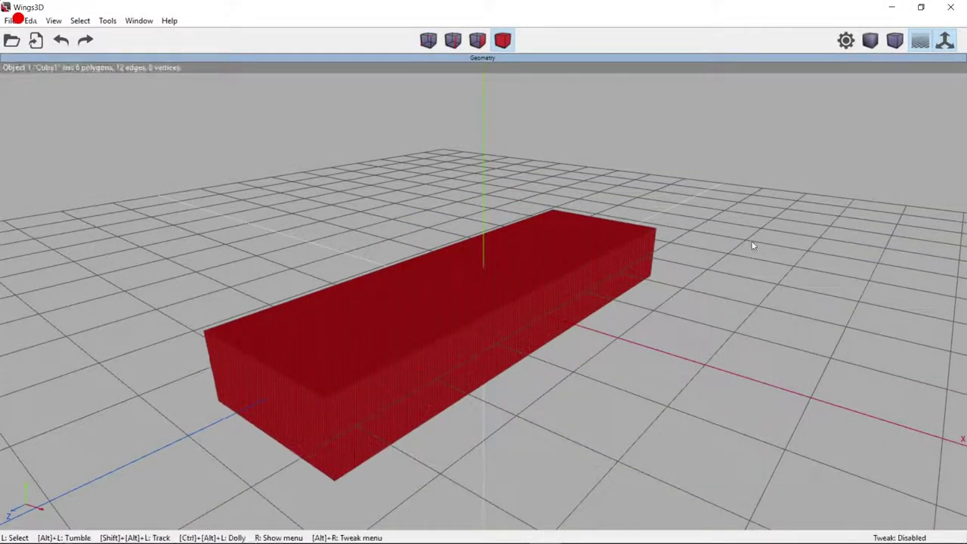
middle_click_drag(753, 244, 794, 244)
left_click(423, 366)
mouse_move(423, 367)
middle_mouse_down()
mouse_move(809, 350)
mouse_move(762, 208)
middle_mouse_up()
- Lengthen the box by moving its end face along the Z axis
right_click(762, 208)
left_click(778, 216)
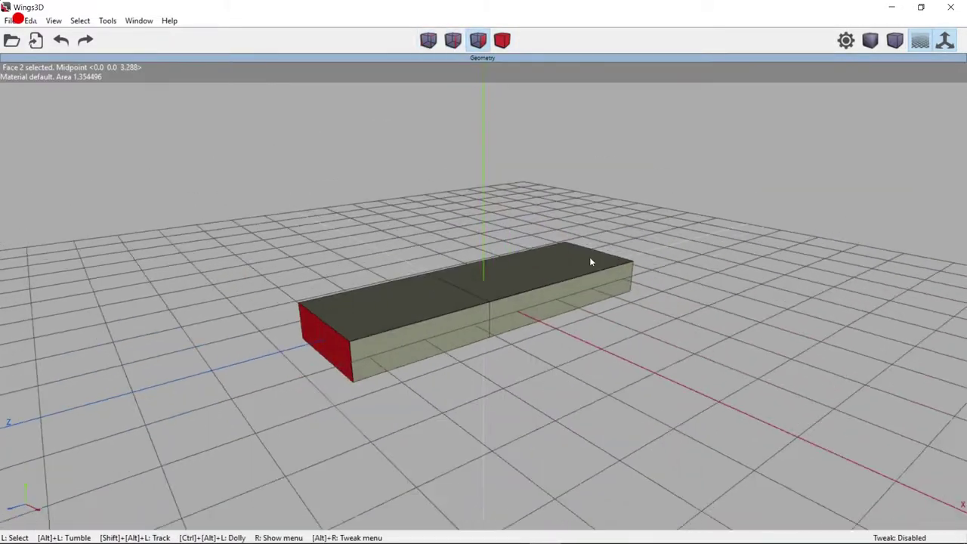
right_click(590, 257)
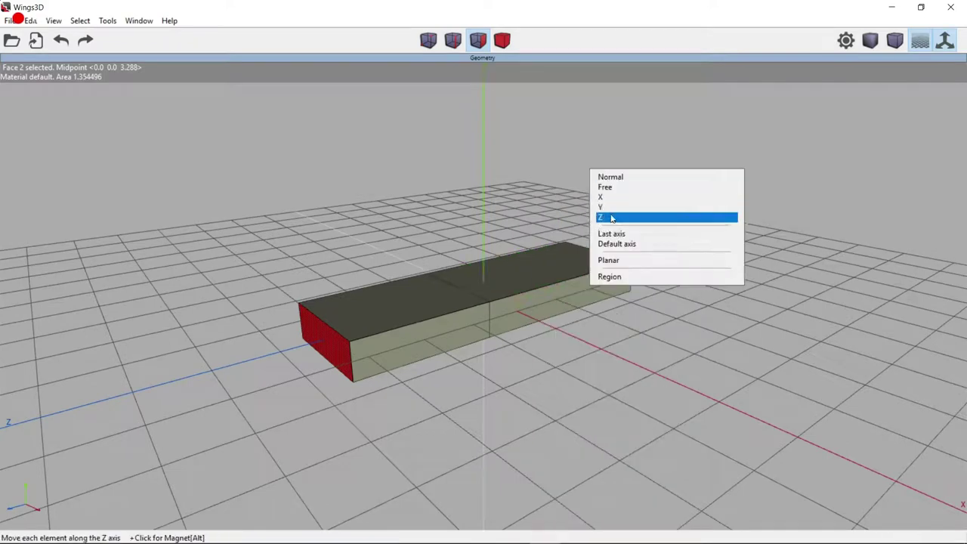
left_click(612, 216)
left_click(737, 170)
- Shrink the end face and reposition it along the axes to form a narrow nose
right_click(737, 170)
left_click(770, 204)
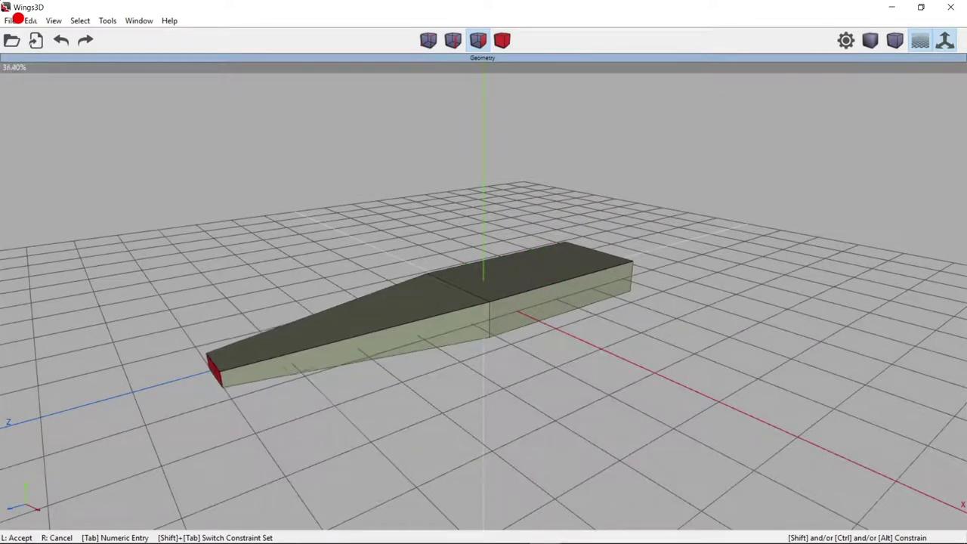
left_click(771, 161)
right_click(781, 158)
left_click(799, 198)
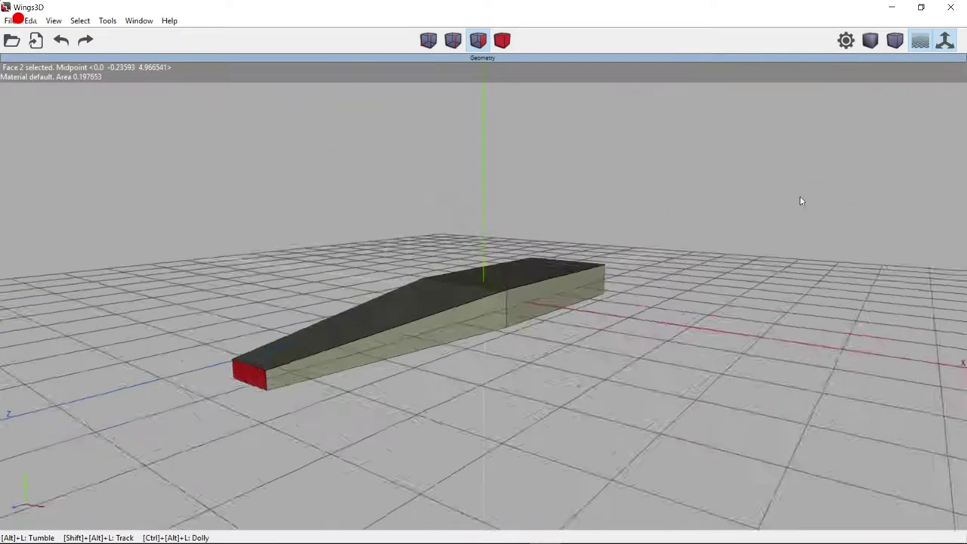
right_click(800, 170)
left_click(799, 205)
left_click(808, 220)
- Flatten a side face of the body along the Y axis
middle_click_drag(809, 220, 680, 189)
left_click(378, 279)
right_click(581, 163)
left_click(604, 294)
left_click(618, 325)
left_click_drag(618, 325, 484, 302, "alt")
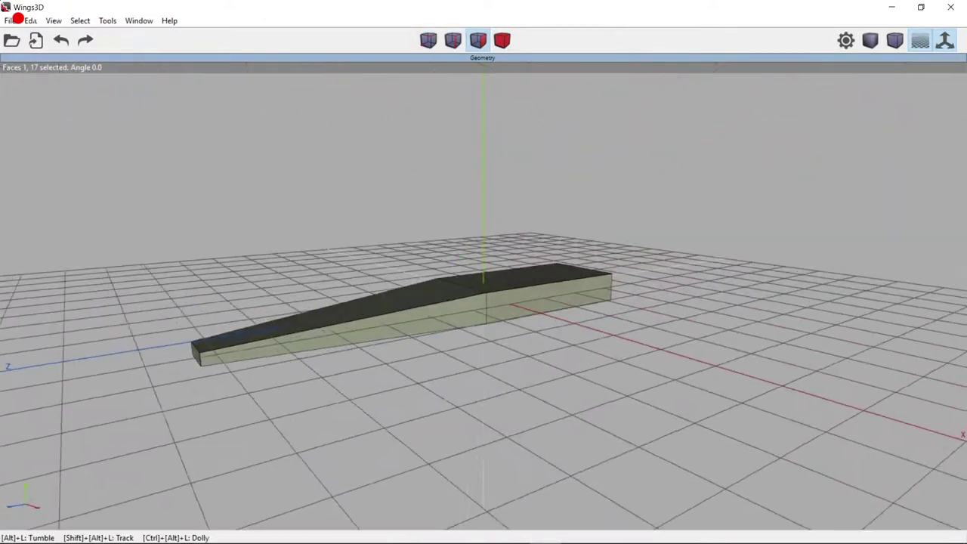
scroll(468, 302, "up", 3)
mouse_move(228, 438)
middle_mouse_down()
mouse_move(556, 291)
mouse_move(748, 363)
middle_mouse_up()
- Cut the selected hull edges into 3 segments
right_click(748, 363)
left_click(801, 375)
key("2")
mouse_move(446, 308)
middle_mouse_down()
mouse_move(635, 315)
mouse_move(511, 300)
middle_mouse_up()
right_click(586, 355)
left_click(613, 355)
left_click(630, 368)
mouse_move(630, 367)
middle_mouse_down()
mouse_move(529, 287)
mouse_move(484, 317)
middle_mouse_up()
- Convert the edges to faces, scale them and adjust them along an axis
key("3")
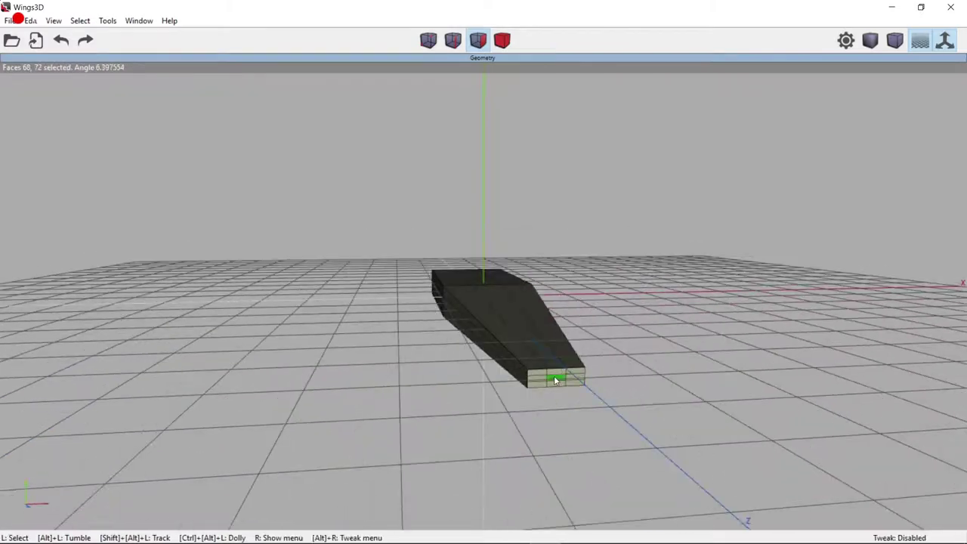
middle_click_drag(408, 321, 498, 170)
right_click(498, 170)
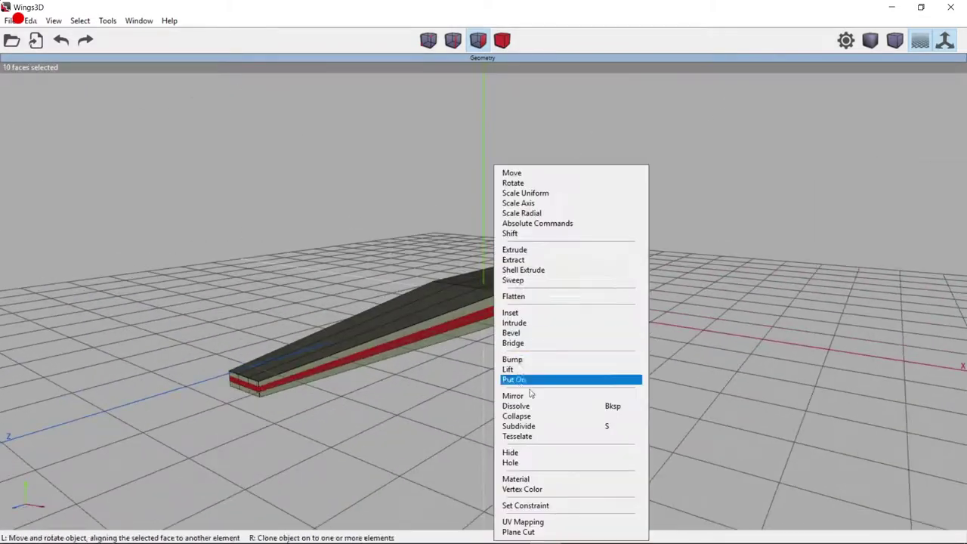
left_click(542, 203)
left_click(552, 174)
right_click(551, 174)
left_click(605, 259)
left_click(612, 217)
- Select the long side face's edges and vertices, then reposition the end face in side view
key("space")
mouse_move(612, 218)
middle_mouse_down()
mouse_move(618, 307)
mouse_move(458, 309)
mouse_move(557, 246)
middle_mouse_up()
left_click(463, 303)
key("e")
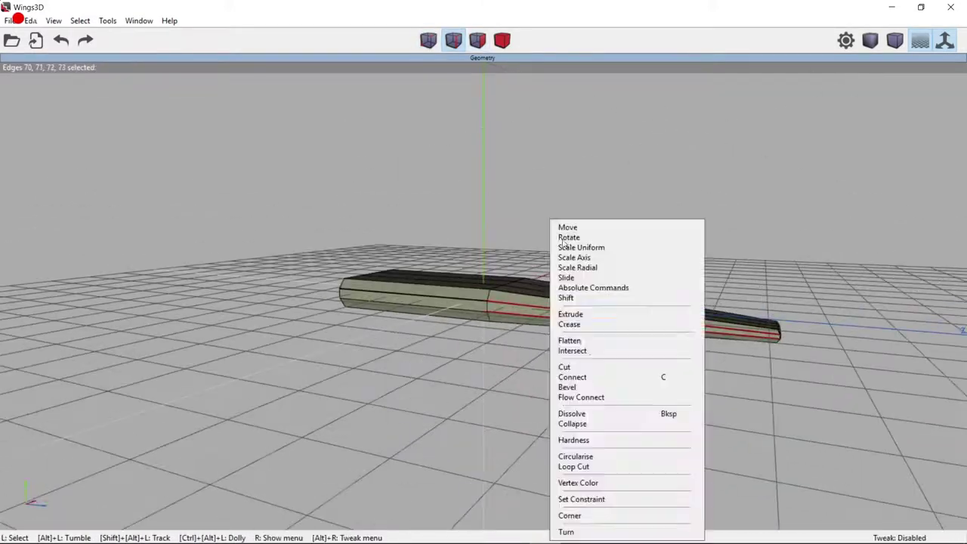
mouse_move(531, 309)
middle_mouse_down()
mouse_move(487, 300)
mouse_move(431, 308)
mouse_move(454, 309)
middle_mouse_up()
left_click(431, 308)
key("x")
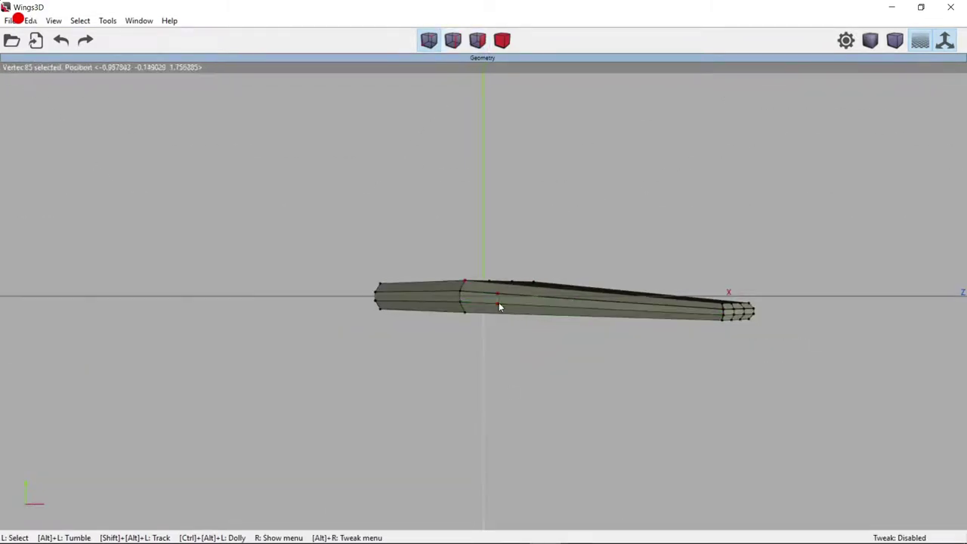
middle_click_drag(495, 364, 713, 295)
key("f")
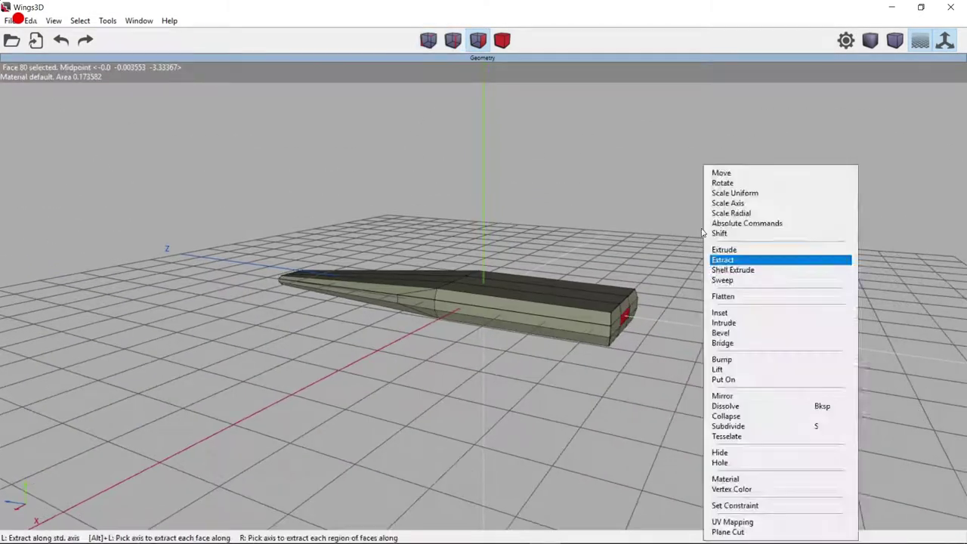
left_click(550, 306)
middle_click_drag(551, 306, 576, 321)
- Extrude the rear faces and scale them uniformly to widen the rear section
key("v")
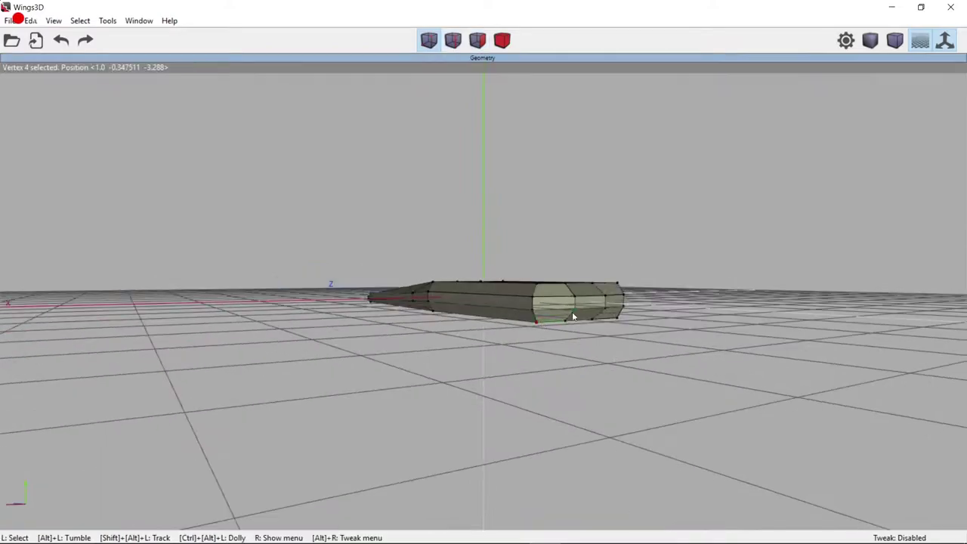
key("f")
mouse_move(617, 293)
middle_mouse_down()
mouse_move(514, 318)
mouse_move(586, 170)
middle_mouse_up()
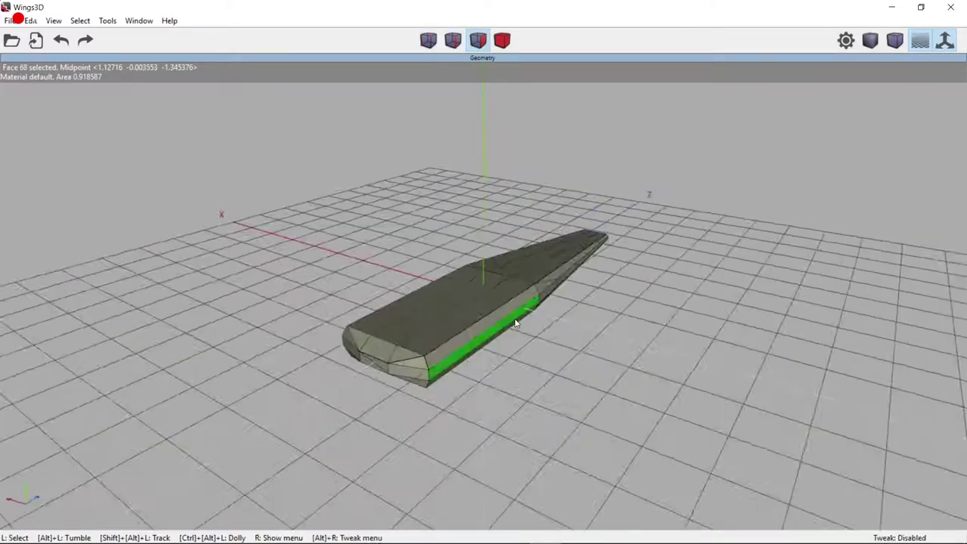
right_click(586, 171)
left_click(597, 249)
middle_click_drag(590, 249, 689, 165)
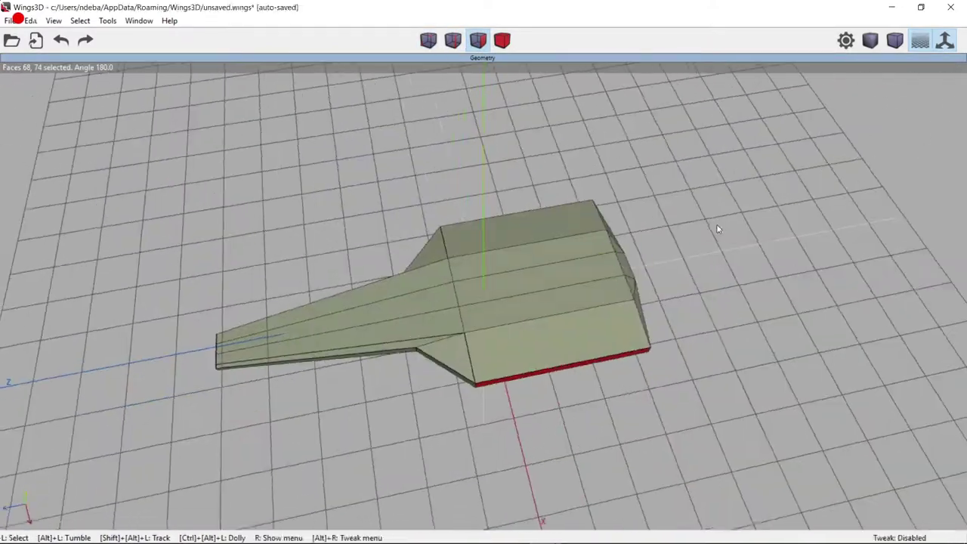
right_click(689, 165)
left_click(710, 192)
left_click(784, 172)
- Move two rear-section edges along the Z axis and select the whole hull
middle_click_drag(785, 173, 406, 387)
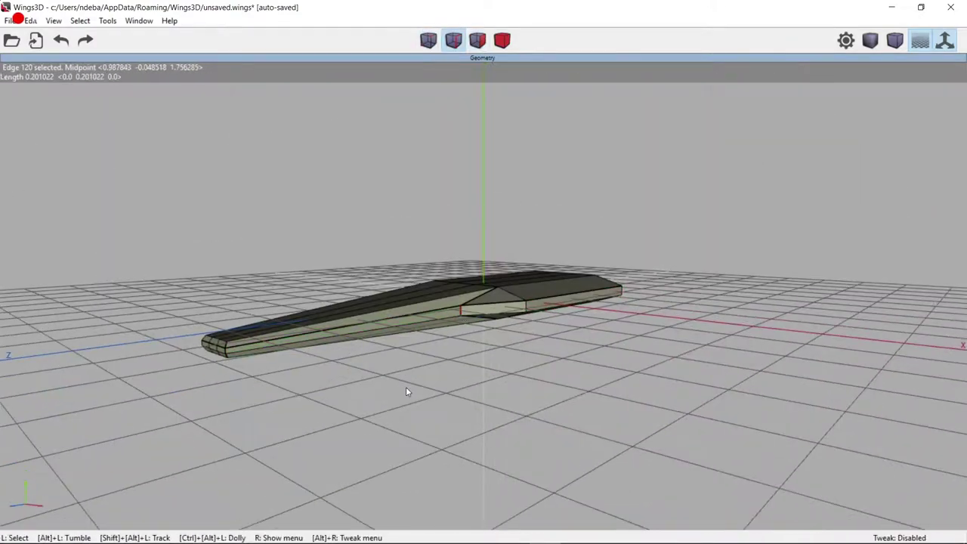
key("e")
left_click(421, 323)
right_click(673, 226)
left_click(677, 230)
left_click(484, 272)
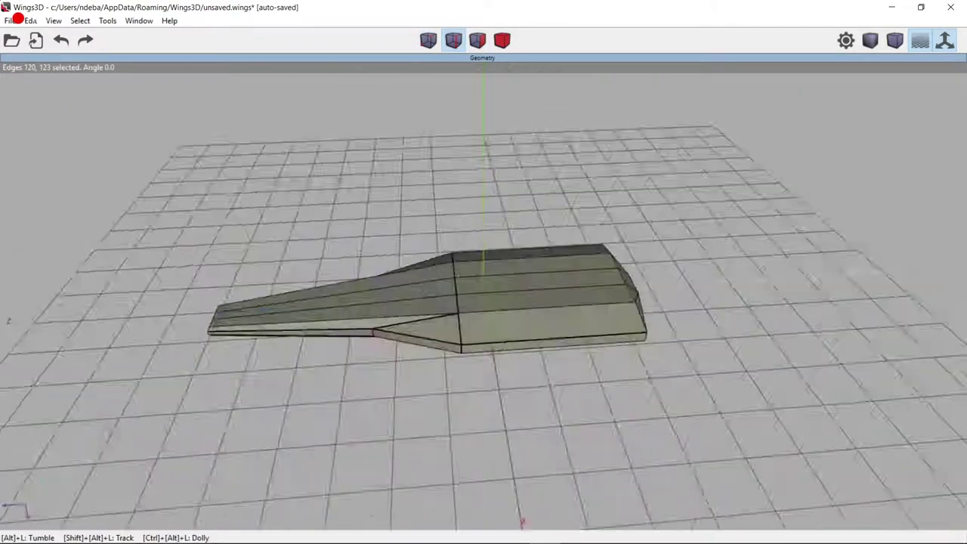
middle_click_drag(484, 272, 503, 45)
left_click(503, 40)
right_click(706, 175)
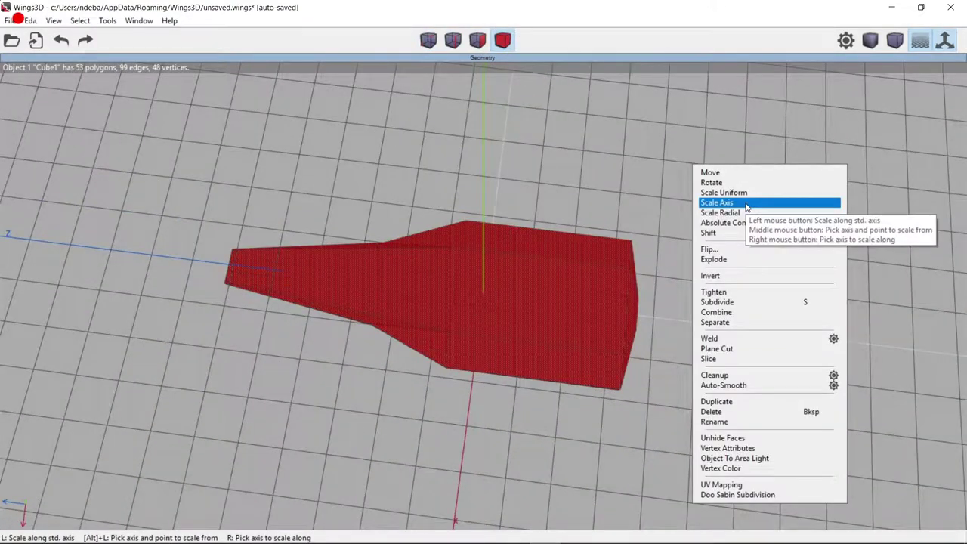
- Flatten the whole hull vertically with a single-axis scale
left_click(747, 206)
left_click(529, 317)
key("f")
middle_click_drag(529, 317, 308, 381)
- Cut the nose edges to add new vertices and select them
right_click(375, 448)
left_click(393, 371)
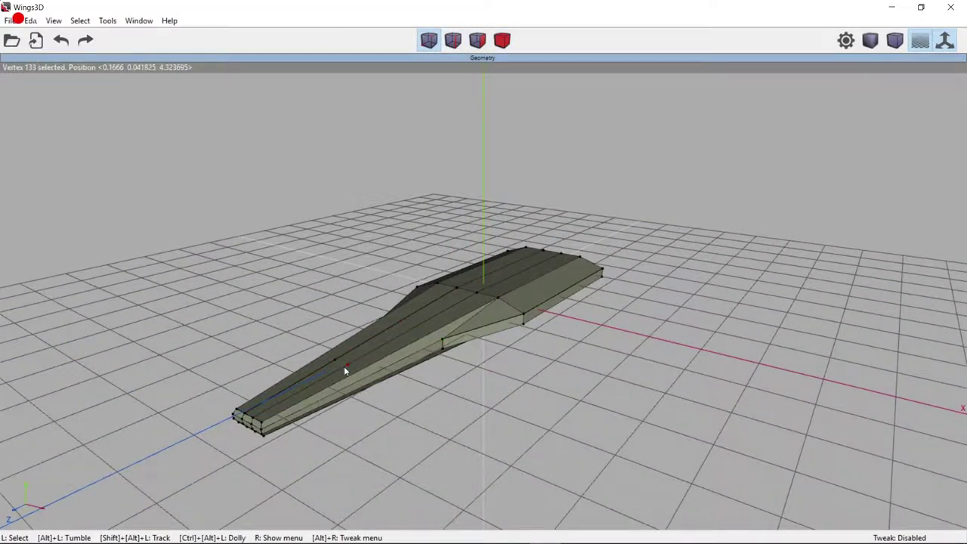
left_click(343, 366)
middle_click_drag(343, 365, 339, 484)
key("e")
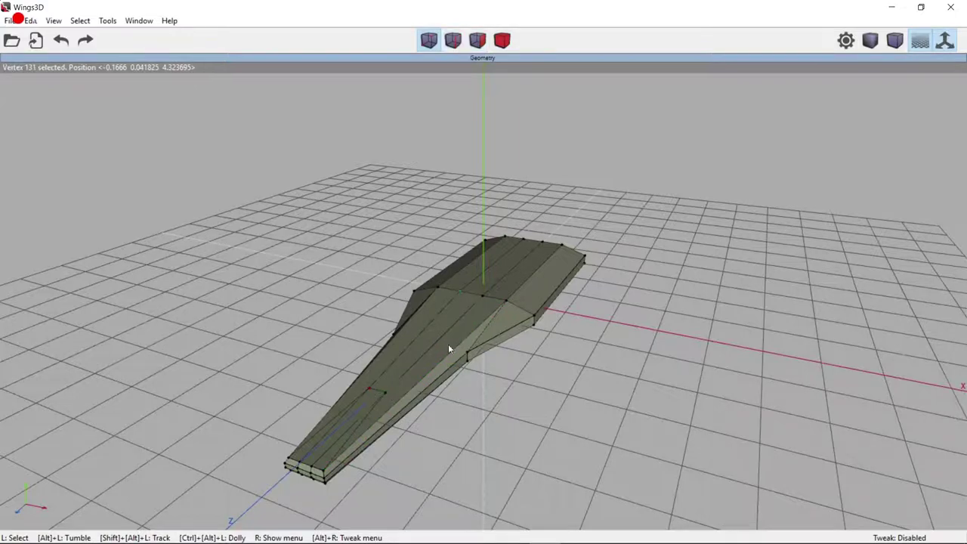
middle_click_drag(448, 344, 504, 297)
right_click(612, 221)
left_click(643, 367)
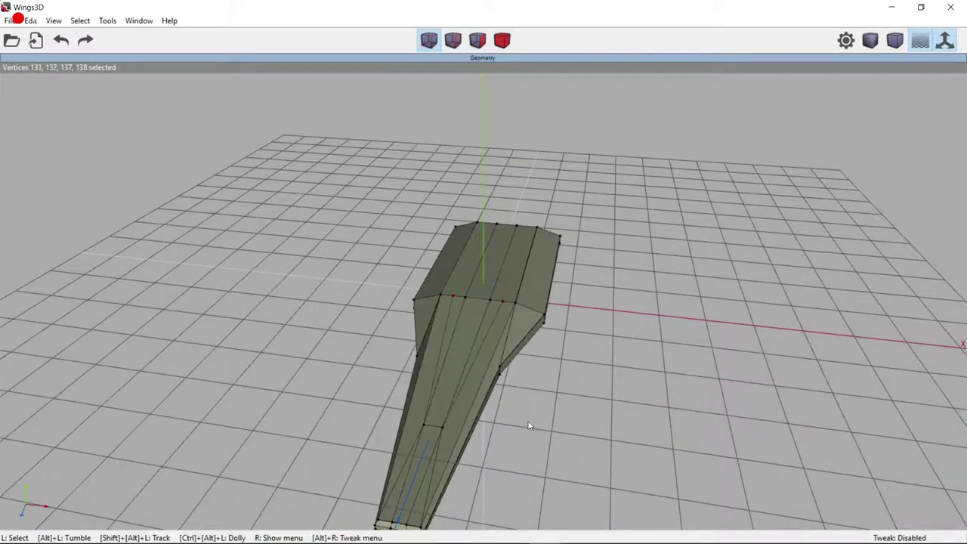
right_click(491, 274)
left_click(658, 355)
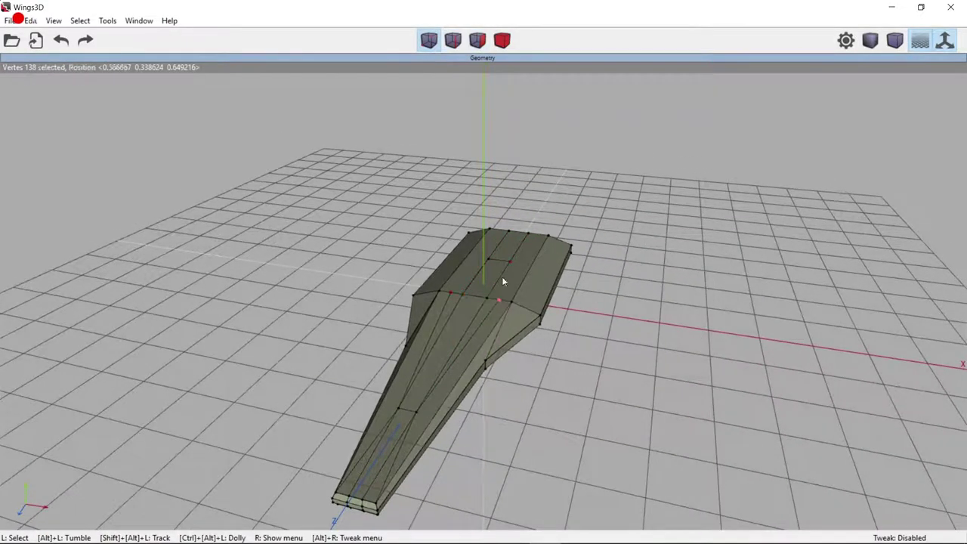
middle_click_drag(497, 266, 593, 331)
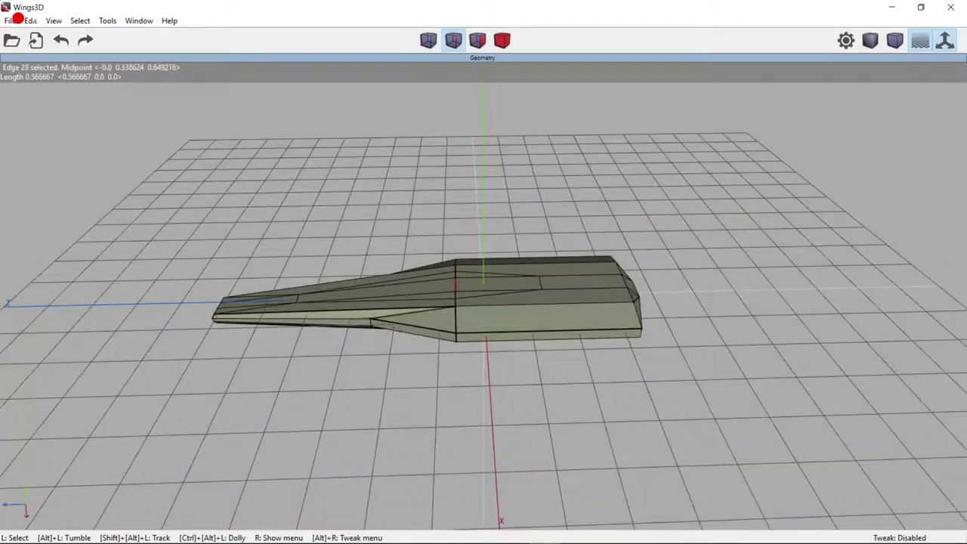
middle_click_drag(446, 216, 462, 208)
- Move the selected vertices and an edge along axes to taper the nose
right_click(462, 208)
left_click(528, 253)
middle_click_drag(489, 248, 531, 291)
right_click(598, 219)
left_click(642, 265)
left_click(642, 272)
middle_click_drag(642, 272, 607, 406)
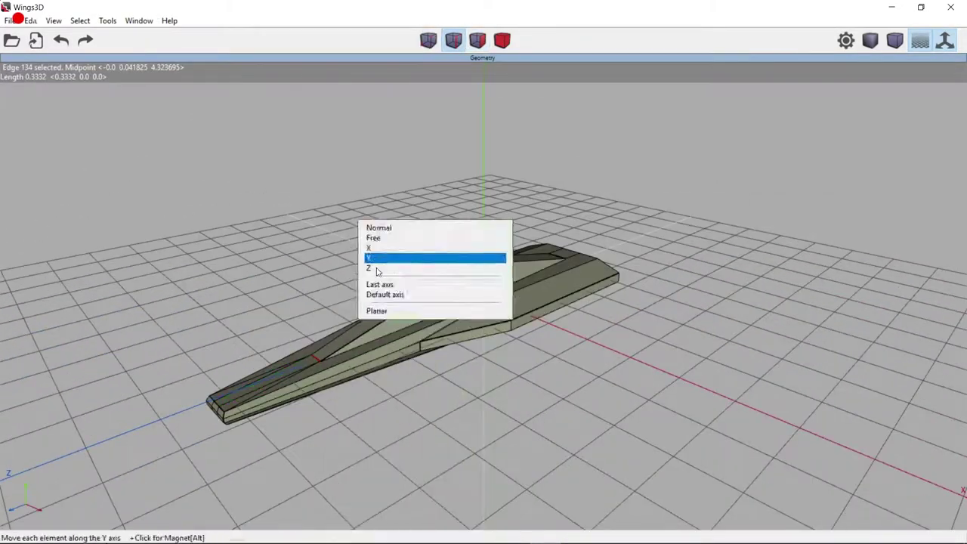
middle_click_drag(377, 267, 370, 427)
middle_click_drag(446, 438, 420, 322)
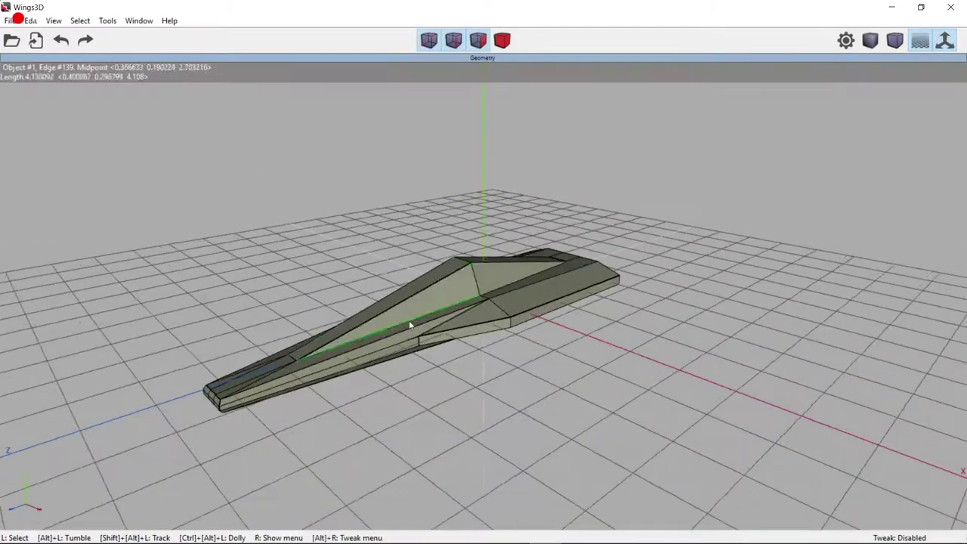
middle_click_drag(471, 304, 557, 289)
middle_click_drag(637, 267, 615, 406)
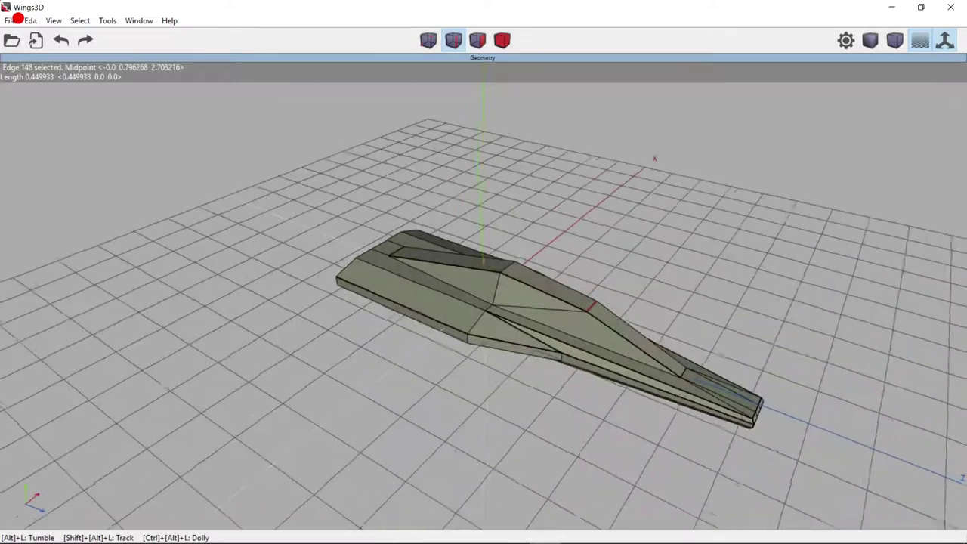
- Tighten and move the top vertices to raise a ridge along the hull for the cockpit
key("v")
mouse_move(643, 455)
middle_mouse_down()
mouse_move(556, 316)
mouse_move(487, 379)
mouse_move(541, 356)
middle_mouse_up()
right_click(611, 255)
left_click(648, 405)
mouse_move(647, 405)
middle_mouse_down()
mouse_move(574, 362)
mouse_move(591, 355)
middle_mouse_up()
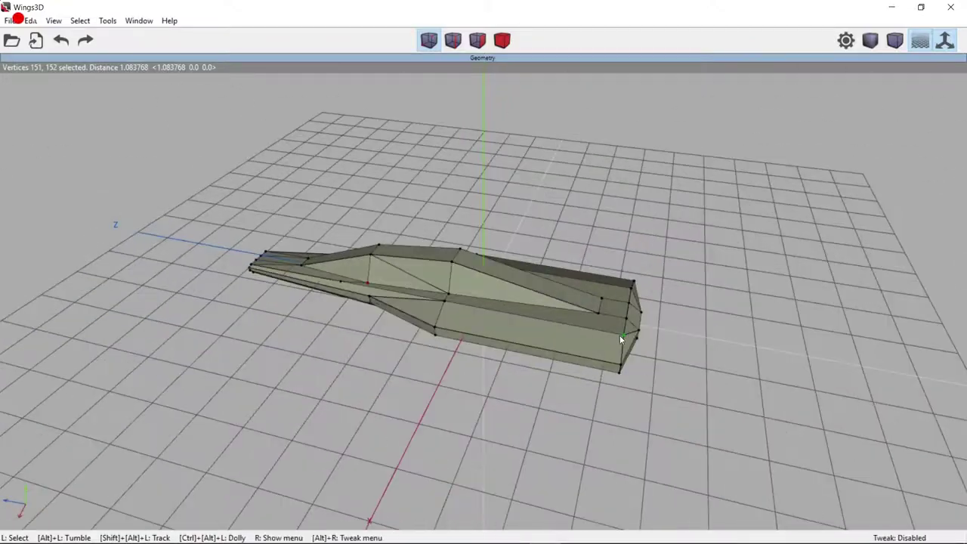
left_click(484, 287)
mouse_move(483, 288)
middle_mouse_down()
mouse_move(489, 265)
mouse_move(458, 300)
middle_mouse_up()
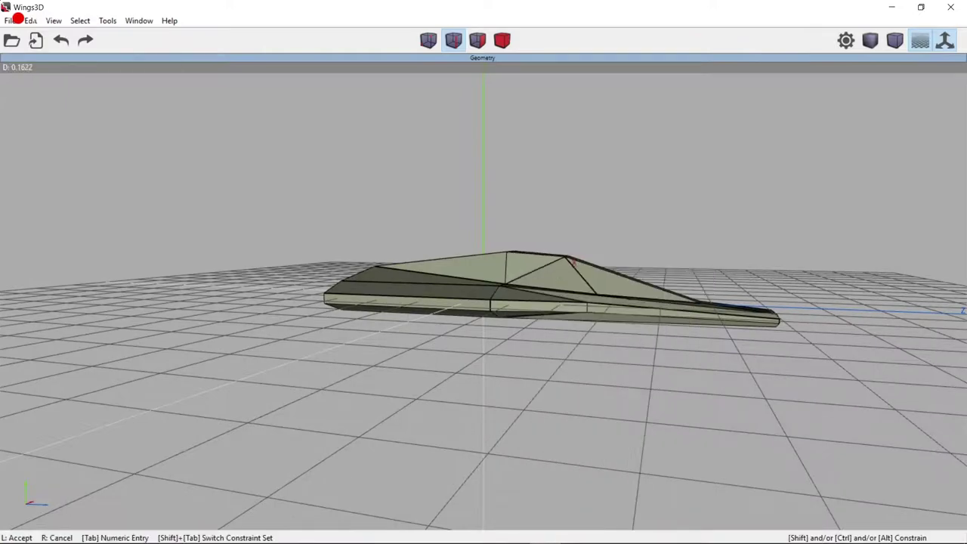
left_click(526, 361)
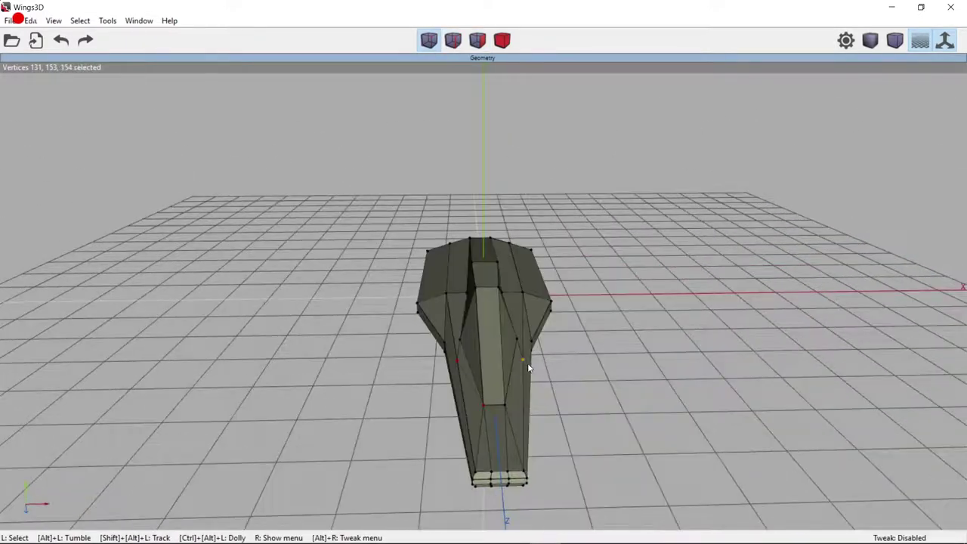
mouse_move(511, 409)
left_mouse_down("alt")
mouse_move(643, 397)
mouse_move(543, 364)
left_mouse_up("alt")
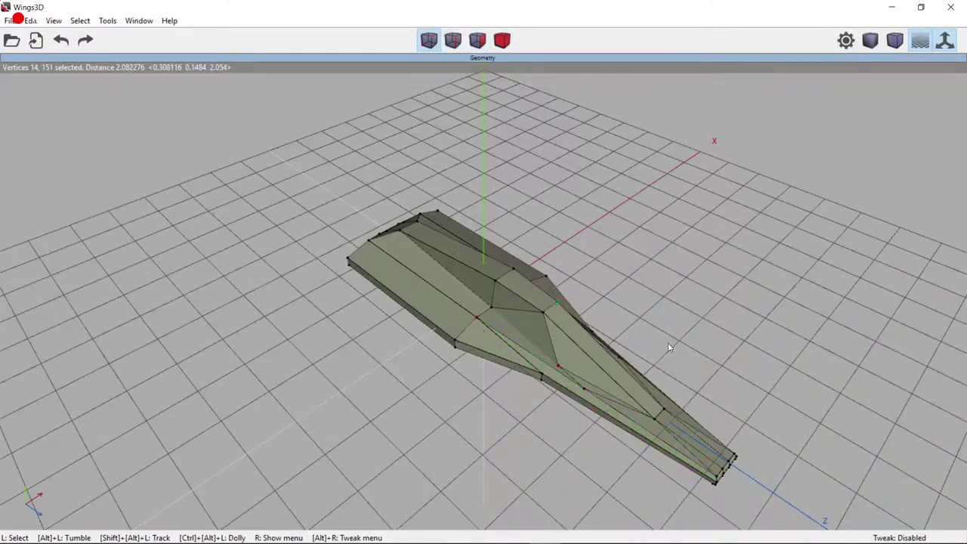
left_click(480, 324)
left_click_drag(678, 410, 475, 334, "alt")
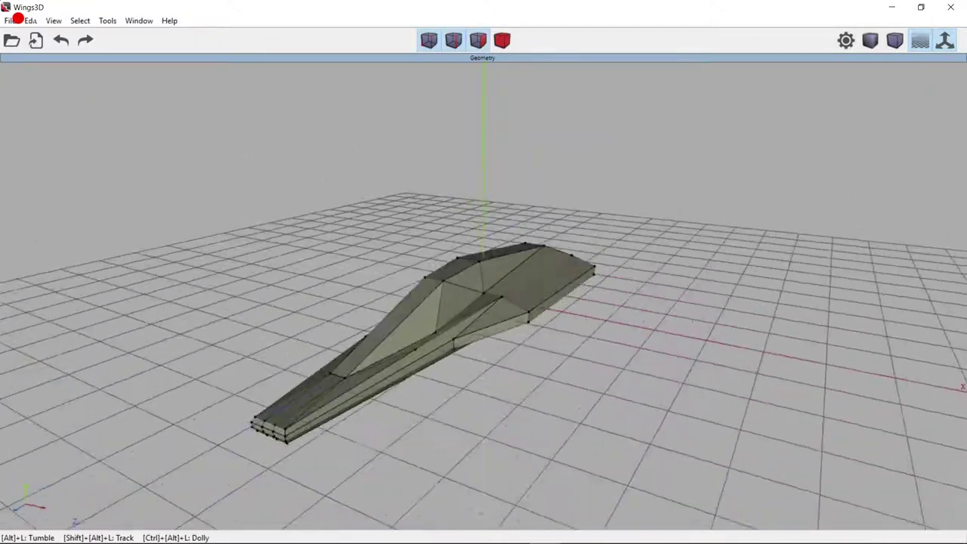
key("3")
left_click_drag(449, 355, 656, 165, "alt")
- Inset the cockpit faces and extrude them as one region into a framed, raised canopy
right_click(656, 165)
left_click(680, 309)
left_click(712, 165)
right_click(712, 165)
left_click(733, 260)
left_click(680, 227)
- Move the nose vertices to sharpen the front of the hull
mouse_move(680, 226)
left_mouse_down("alt")
mouse_move(529, 287)
mouse_move(305, 444)
mouse_move(499, 261)
mouse_move(484, 340)
left_mouse_up("alt")
key("1")
right_click(498, 261)
left_click(503, 271)
left_click(503, 271)
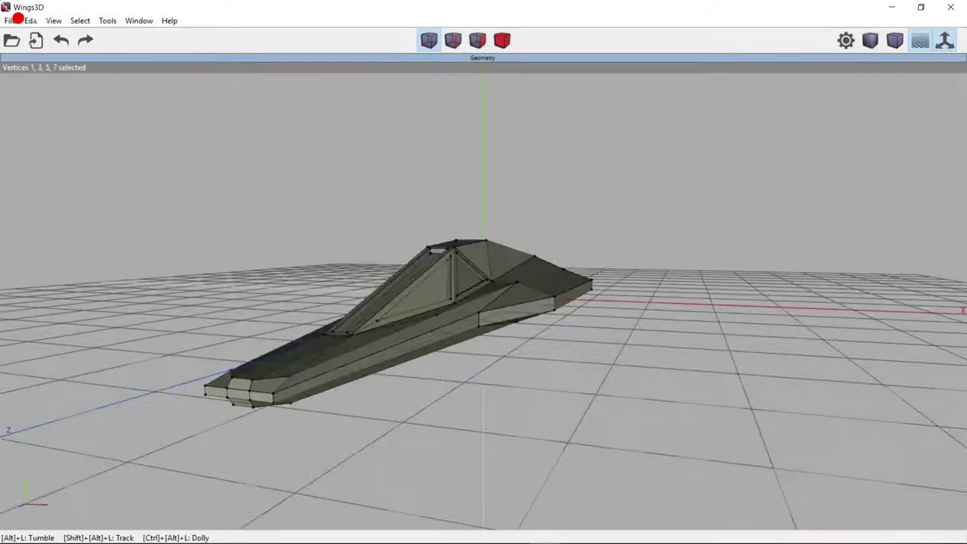
right_click(550, 219)
left_click(563, 224)
left_click(431, 434)
- Cut an edge on the hull side to add new vertices
left_click_drag(371, 428, 440, 367, "alt")
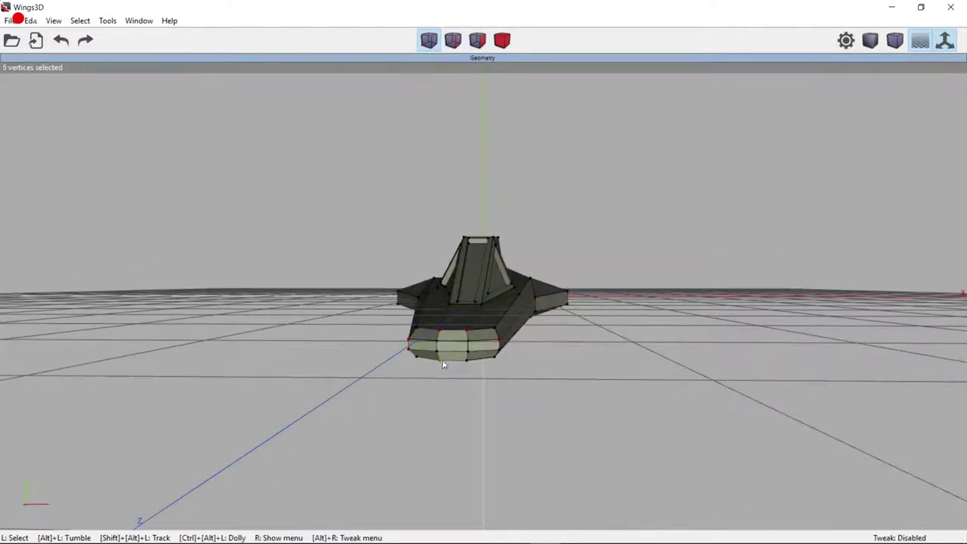
mouse_move(563, 386)
left_mouse_down("alt")
mouse_move(529, 363)
mouse_move(620, 280)
left_mouse_up("alt")
key("e")
key("f")
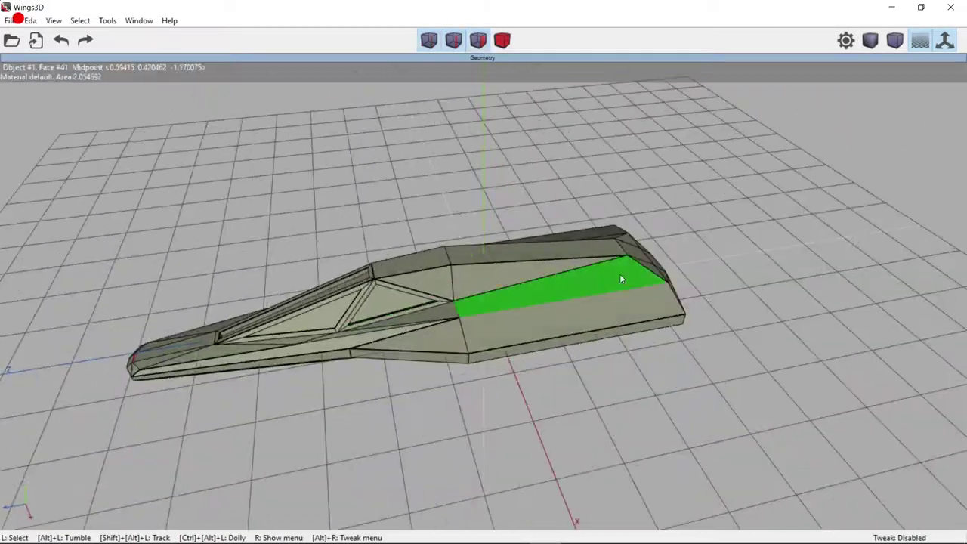
left_click_drag(604, 455, 440, 229, "alt")
key("e")
mouse_move(387, 436)
left_mouse_down("alt")
mouse_move(453, 340)
mouse_move(399, 436)
left_mouse_up("alt")
right_click(586, 289)
left_click(568, 284)
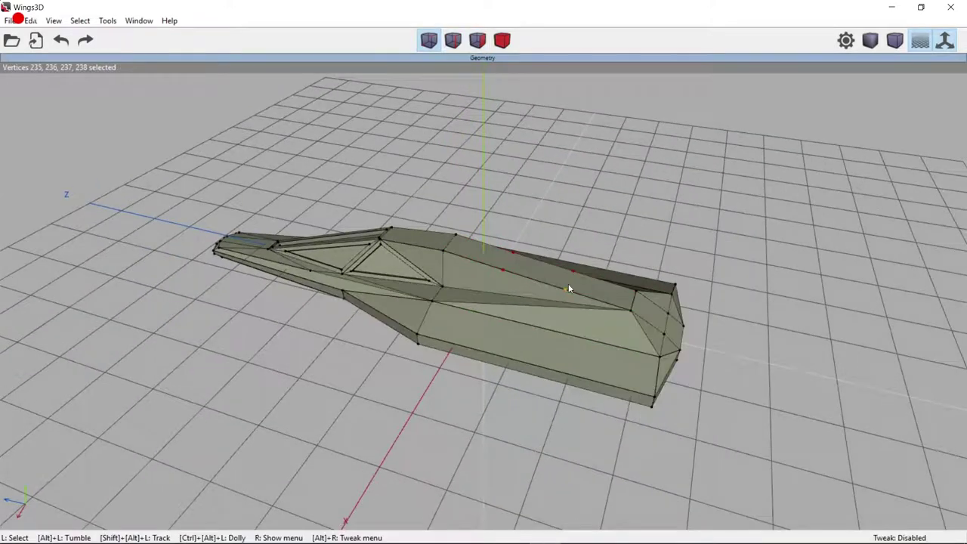
- Raise the top edge of the rear body vertically to heighten it
mouse_move(621, 294)
left_mouse_down("alt")
mouse_move(447, 297)
mouse_move(401, 220)
left_mouse_up("alt")
key("c")
right_click(404, 212)
left_click(412, 215)
left_click(419, 243)
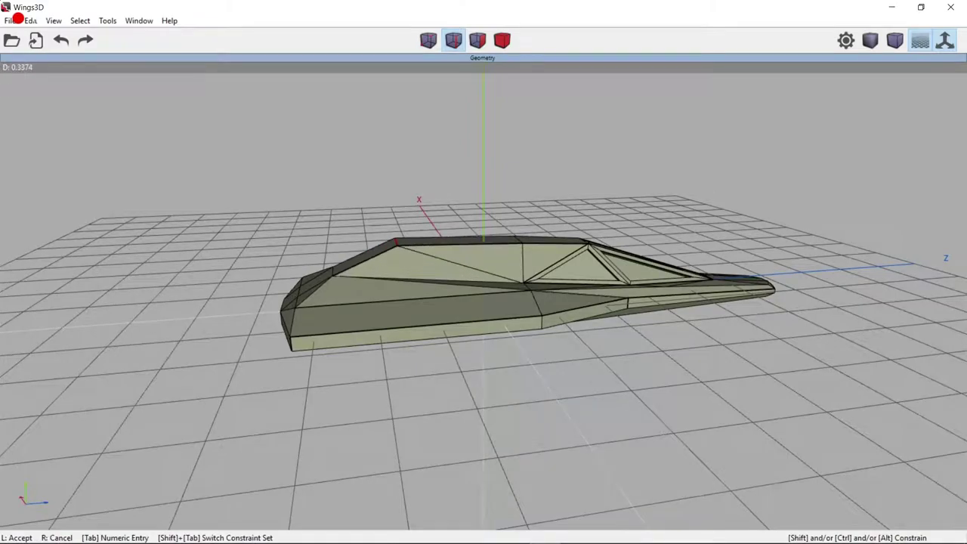
left_click(435, 249)
left_click(436, 249)
mouse_move(435, 249)
left_mouse_down("alt")
mouse_move(363, 199)
mouse_move(529, 295)
mouse_move(431, 333)
left_mouse_up("alt")
- Scale the two rear faces along one axis to widen the rear body
left_click(581, 302)
right_click(424, 170)
left_click(504, 210)
left_click(535, 269)
- Move the selected rear-body edges outward along their normals
key("2")
left_click(563, 281)
right_click(748, 216)
left_click(753, 218)
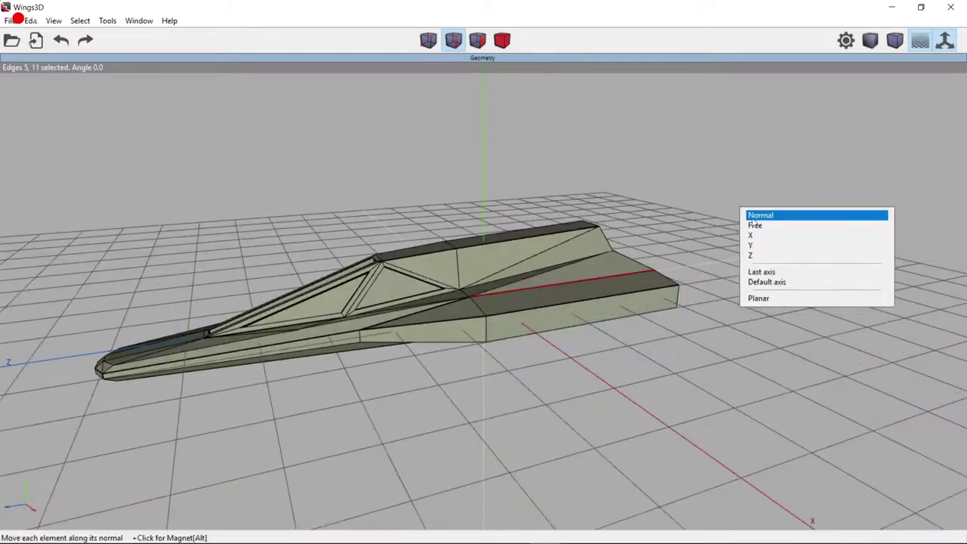
left_click(744, 215)
right_click(744, 215)
left_click(752, 219)
left_click(776, 247)
left_click(777, 246)
- Scale the selected rear vertices uniformly to square off the block
mouse_move(777, 247)
left_mouse_down("alt")
mouse_move(765, 255)
mouse_move(544, 135)
left_mouse_up("alt")
key("1")
right_click(544, 134)
left_click(578, 157)
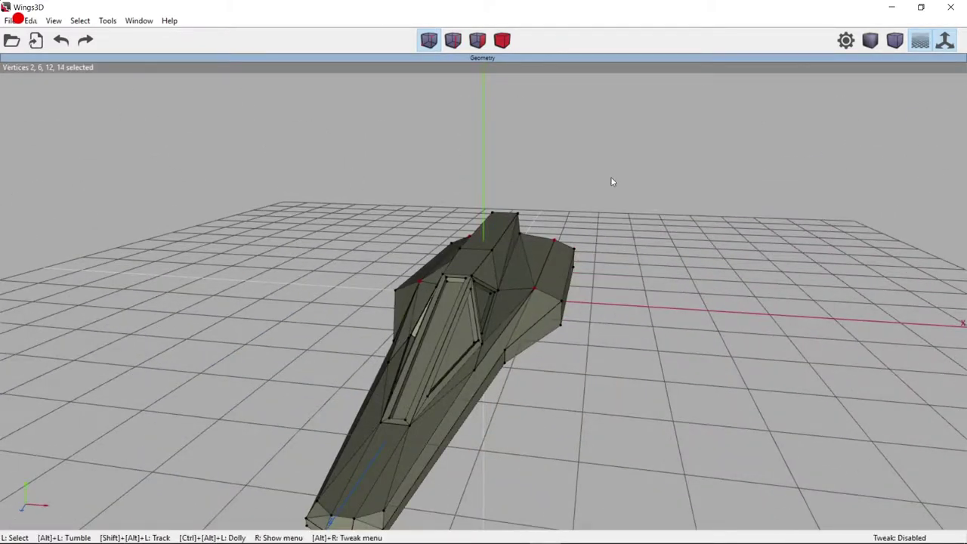
left_click(611, 184)
right_click(611, 184)
key("Escape")
mouse_move(639, 232)
left_mouse_down("alt")
mouse_move(624, 272)
mouse_move(588, 281)
left_mouse_up("alt")
key("3")
mouse_move(434, 280)
left_mouse_down("alt")
mouse_move(572, 351)
mouse_move(638, 165)
left_mouse_up("alt")
- Extrude the side faces on both sides of the rear hull outward into wings
left_click(572, 351)
right_click(639, 165)
left_click(695, 249)
left_click(665, 250)
left_click_drag(665, 250, 639, 266, "alt")
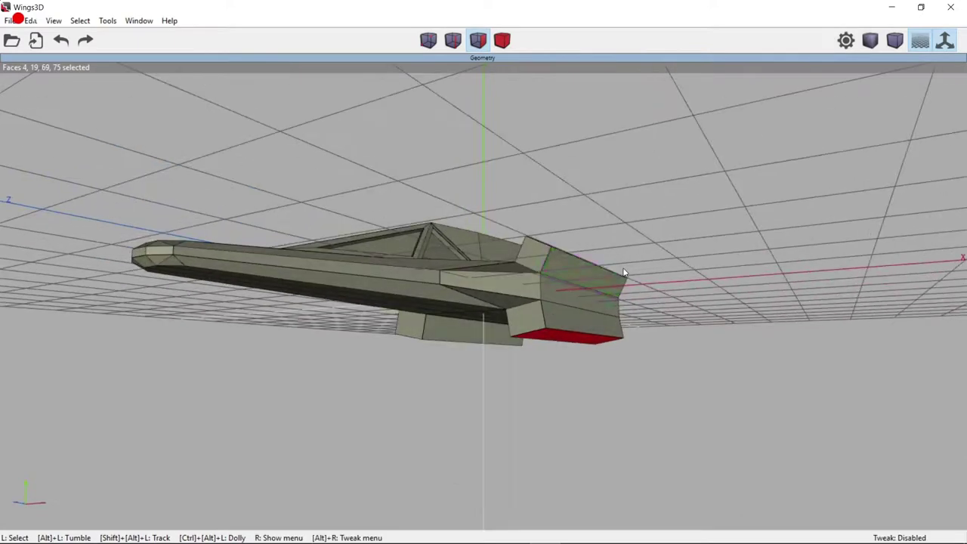
left_click(582, 290)
mouse_move(582, 290)
left_mouse_down("alt")
mouse_move(451, 257)
mouse_move(811, 190)
mouse_move(833, 268)
left_mouse_up("alt")
right_click(680, 170)
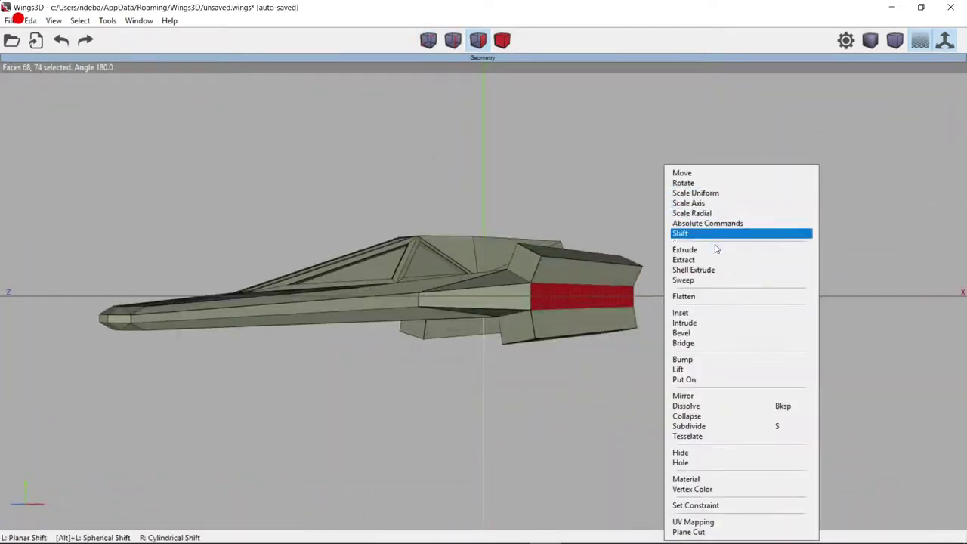
left_click(718, 249)
left_click(793, 227)
- Scale the wing faces uniformly, then along one axis to shape them
mouse_move(794, 227)
left_mouse_down("alt")
mouse_move(798, 166)
mouse_move(850, 196)
left_mouse_up("alt")
right_click(798, 167)
left_click(824, 194)
left_click(824, 194)
right_click(850, 195)
left_click(800, 170)
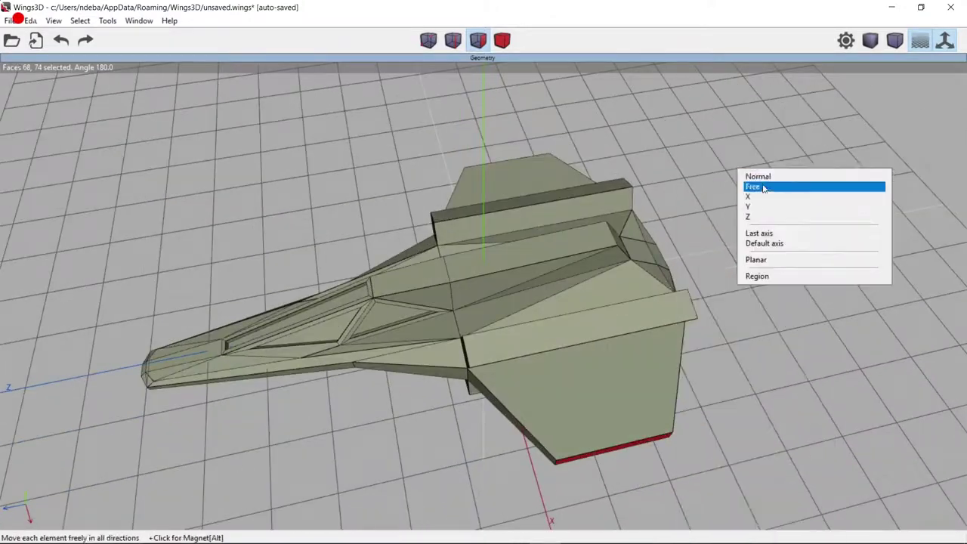
right_click(778, 168)
left_click(786, 203)
left_click_drag(774, 228, 755, 189, "alt")
right_click(756, 189)
left_click(778, 227)
- Move the wing faces along Z to sweep the wingtips back
left_click_drag(778, 226, 763, 170, "alt")
right_click(763, 170)
left_click(774, 185)
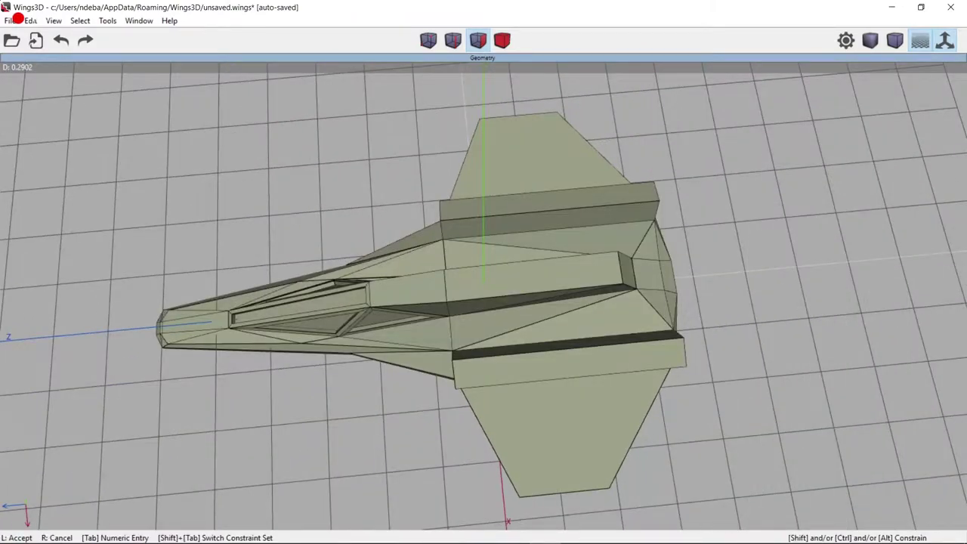
right_click(756, 161)
left_click(788, 166)
left_click(842, 216)
left_click(699, 294)
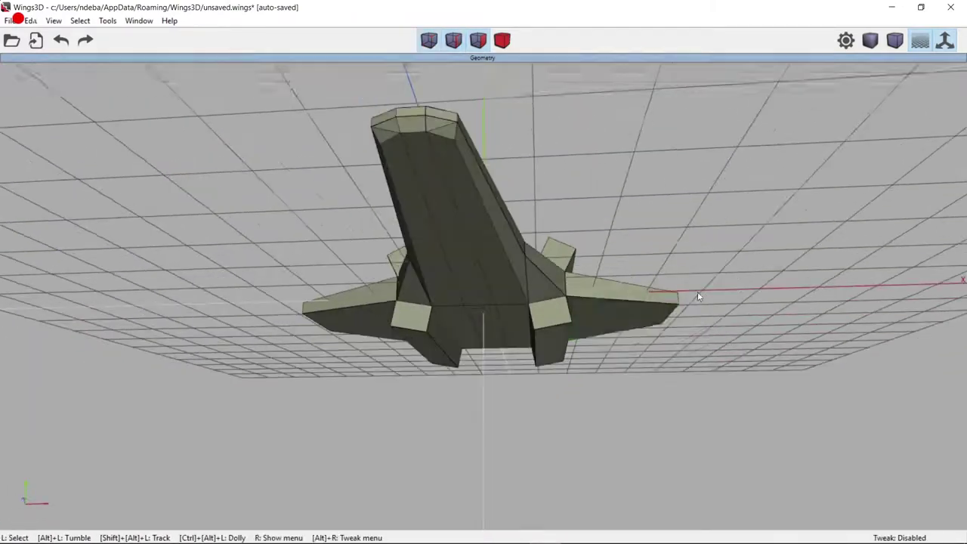
- Flatten the wing faces along Y so the undersides are level
left_click_drag(697, 296, 759, 164, "alt")
right_click(759, 164)
left_click(781, 254)
right_click(759, 164)
left_click(782, 255)
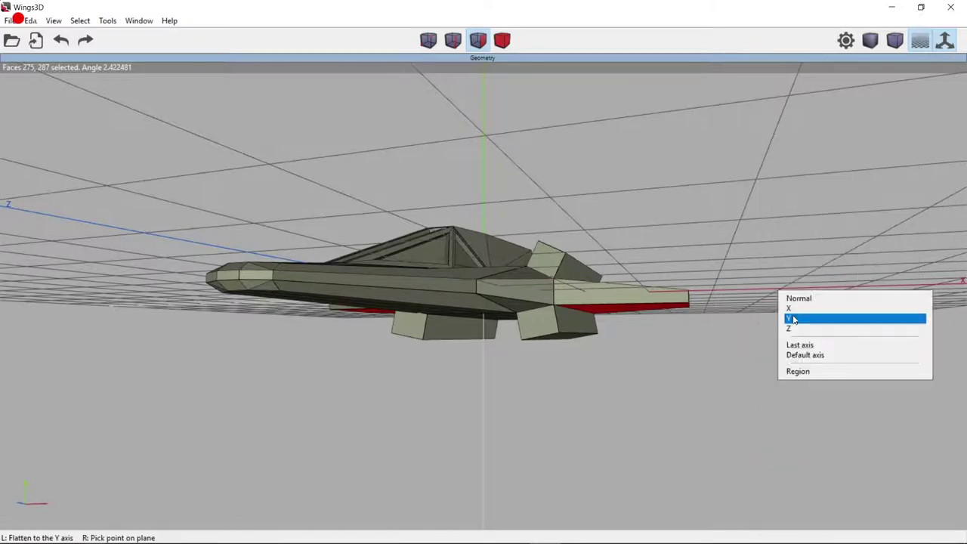
left_click(793, 319)
left_click_drag(794, 319, 877, 331, "alt")
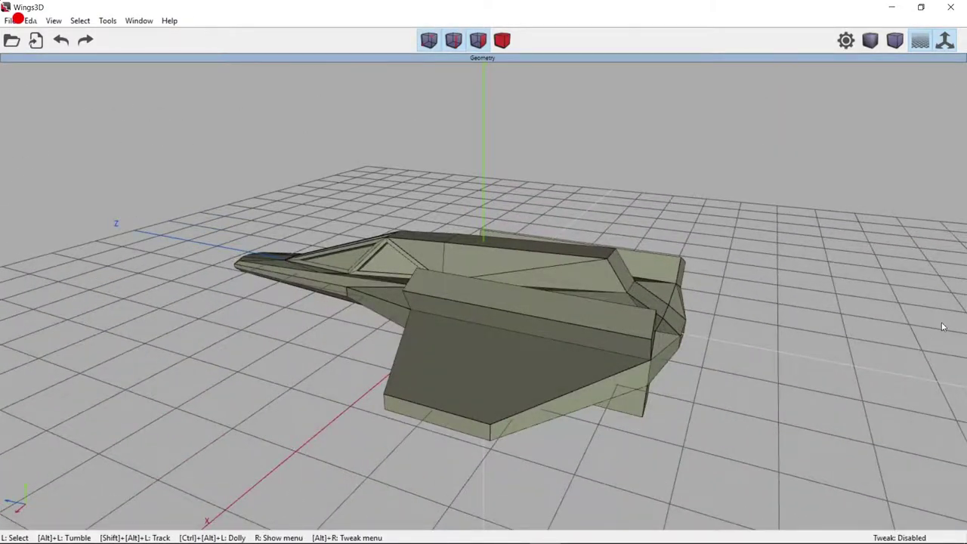
left_click_drag(942, 326, 507, 339, "alt")
left_click(507, 339)
- Extrude the two rear faces into engine housings and scale their ends down
left_click(628, 331)
left_click_drag(628, 331, 769, 168, "alt")
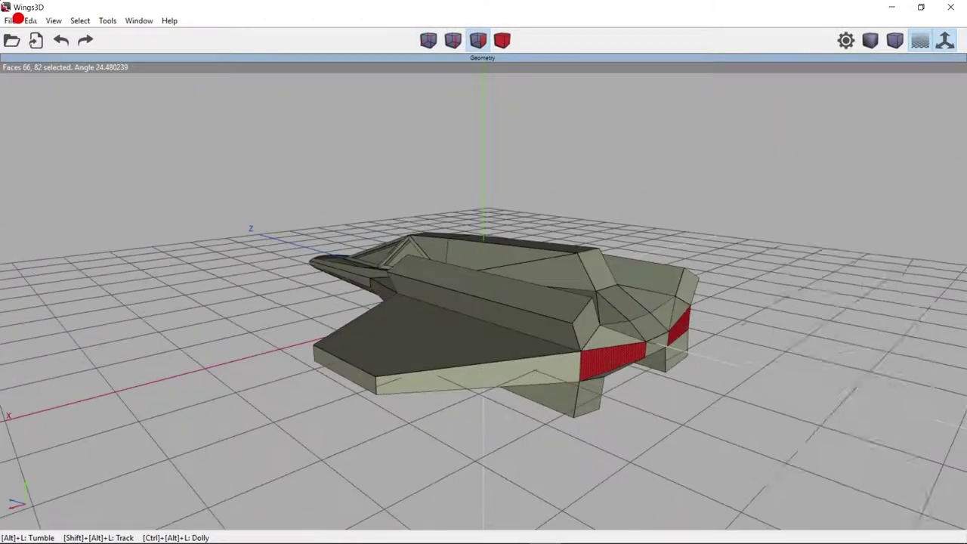
right_click(769, 168)
left_click(815, 253)
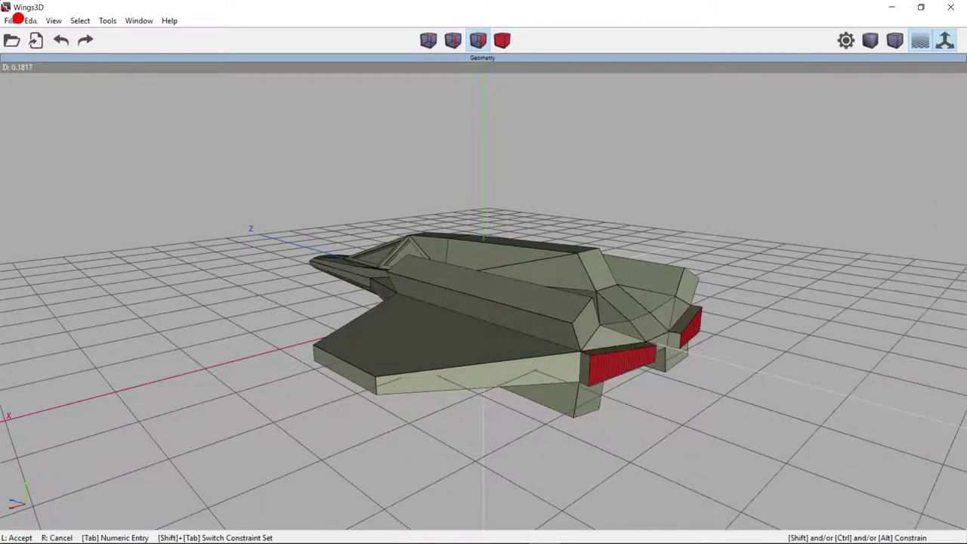
right_click(827, 257)
left_click(756, 242)
left_click(832, 226)
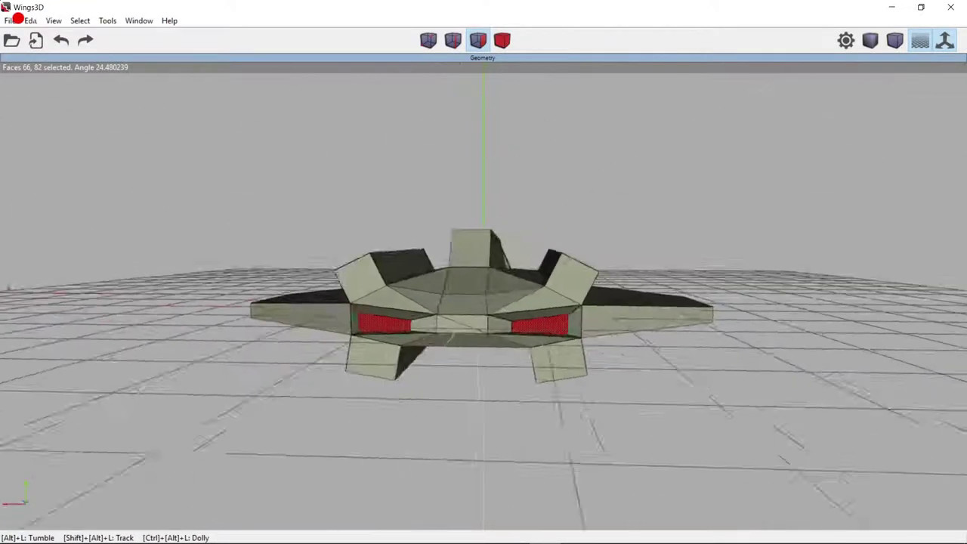
left_click_drag(831, 227, 851, 190, "alt")
left_click(756, 166)
- Inset the engine end faces and intrude them to form recessed exhausts
right_click(755, 166)
left_click(793, 201)
left_click(778, 166)
right_click(778, 166)
left_click(800, 231)
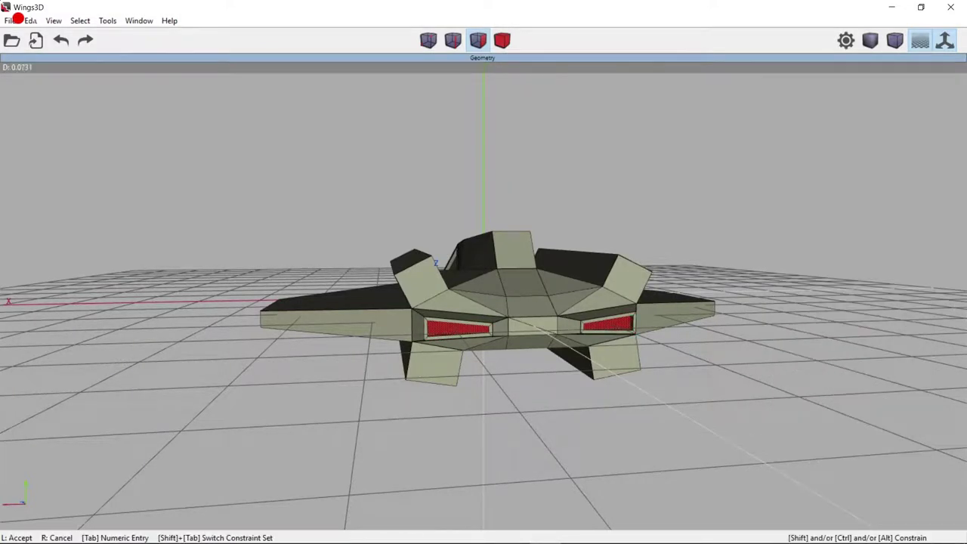
left_click(356, 385)
mouse_move(356, 386)
left_mouse_down("alt")
mouse_move(481, 302)
mouse_move(755, 302)
left_mouse_up("alt")
key("i")
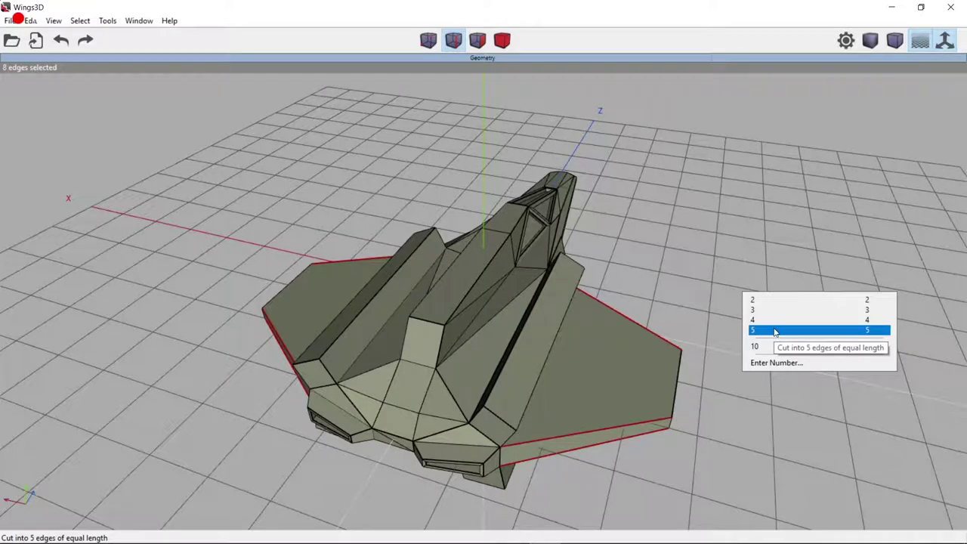
- Redo the wing edge cut, dividing the wing edges into five equal parts
key("ctrl+z")
right_click(772, 362)
left_click(831, 373)
left_click(655, 316)
key("ctrl+z")
right_click(745, 364)
left_click(786, 378)
left_click(763, 431)
mouse_move(646, 439)
left_mouse_down("alt")
mouse_move(665, 302)
mouse_move(282, 341)
mouse_move(716, 371)
mouse_move(680, 423)
left_mouse_up("alt")
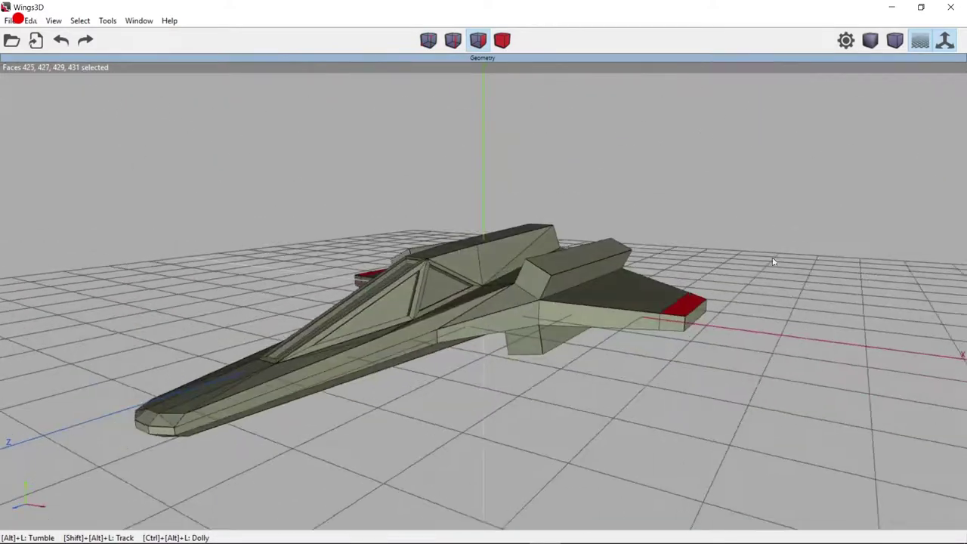
- Extrude the wingtip pods, align their edges along Z and scale the pod faces along one axis
right_click(773, 262)
left_click(785, 226)
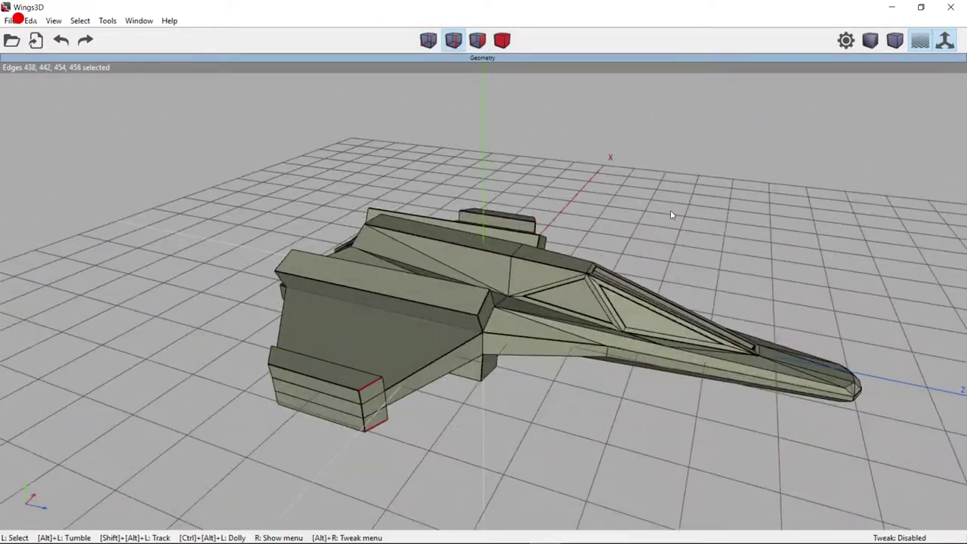
right_click(670, 215)
left_click(676, 215)
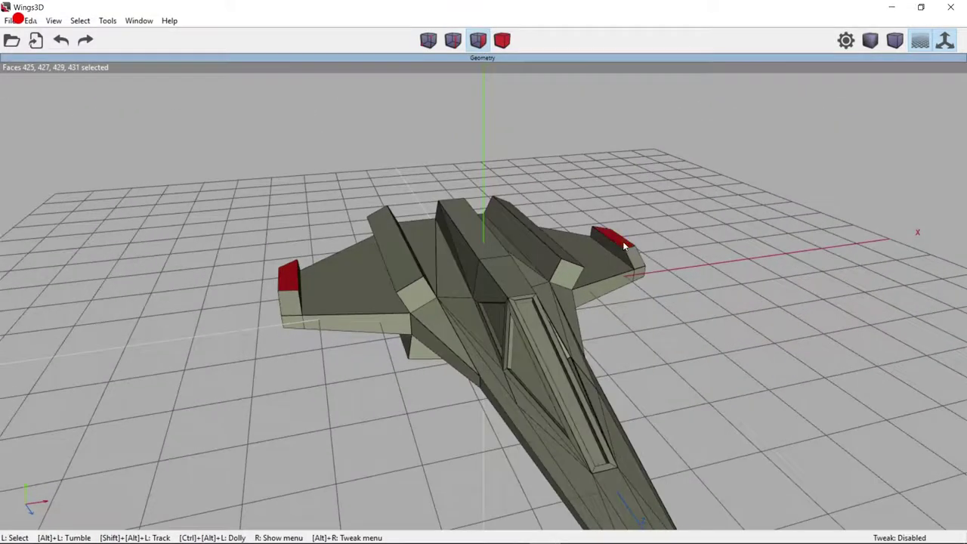
right_click(718, 215)
left_click(717, 215)
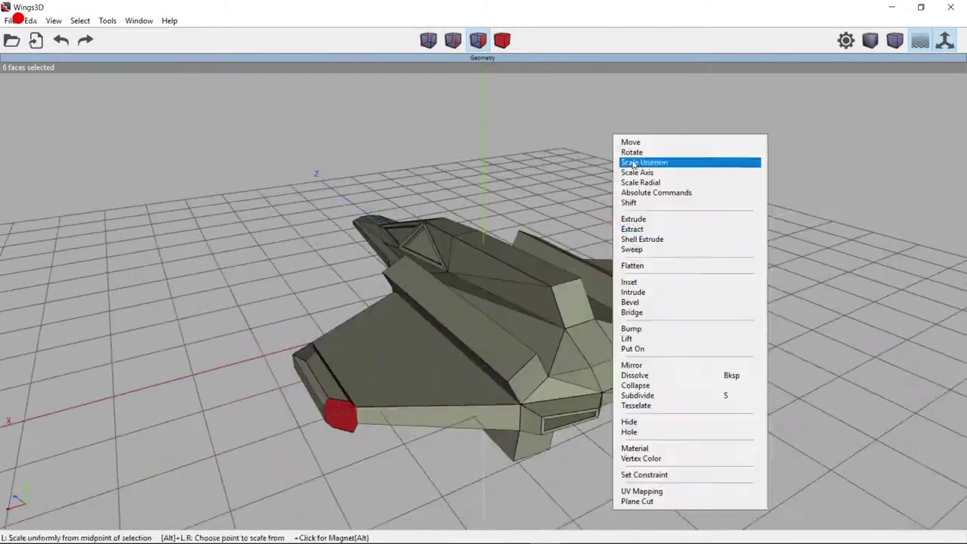
- Extrude the underwing faces down along Z and taper their ends with a uniform scale
left_click(637, 281)
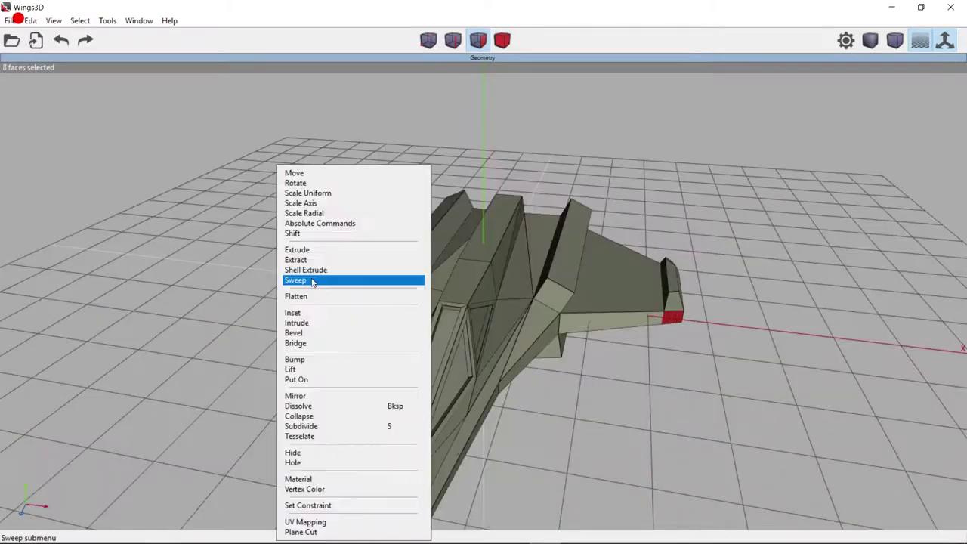
left_click(313, 281)
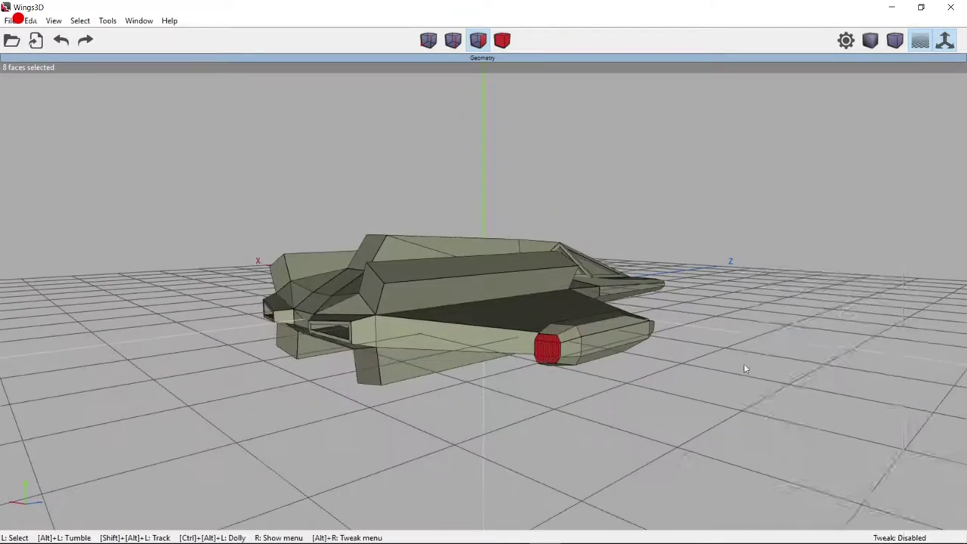
right_click(793, 252)
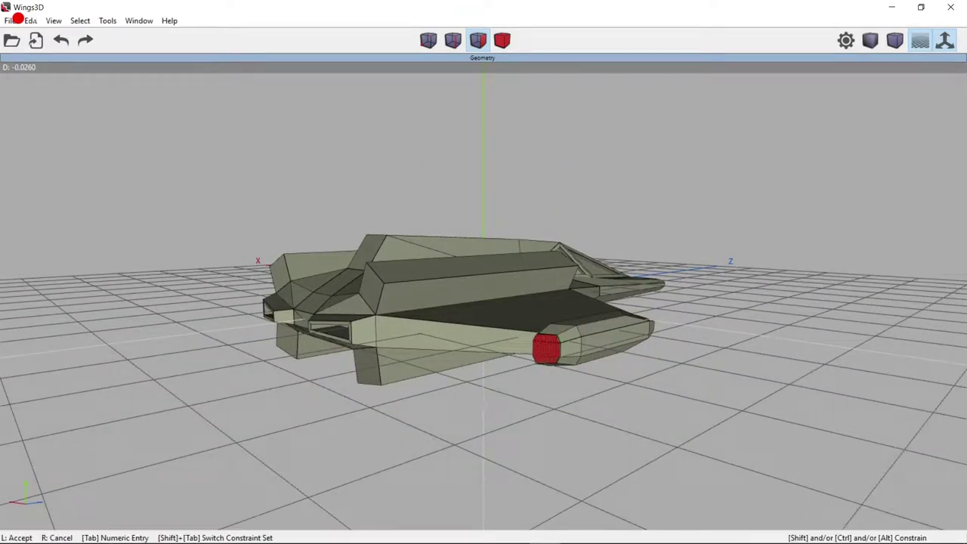
left_click(669, 167)
right_click(669, 166)
left_click(766, 192)
mouse_move(763, 195)
left_mouse_down("alt")
mouse_move(769, 110)
mouse_move(668, 94)
left_mouse_up("alt")
left_click(769, 110)
- Extrude the underwing block faces again along Z to lengthen the gun blocks downward
right_click(668, 95)
left_click(727, 168)
left_click(727, 169)
mouse_move(727, 168)
left_mouse_down("alt")
mouse_move(553, 446)
mouse_move(431, 500)
mouse_move(270, 219)
left_mouse_up("alt")
right_click(270, 219)
left_click(291, 278)
left_click(312, 287)
mouse_move(311, 287)
left_mouse_down("alt")
mouse_move(835, 155)
mouse_move(554, 348)
left_mouse_up("alt")
right_click(797, 223)
left_click(801, 250)
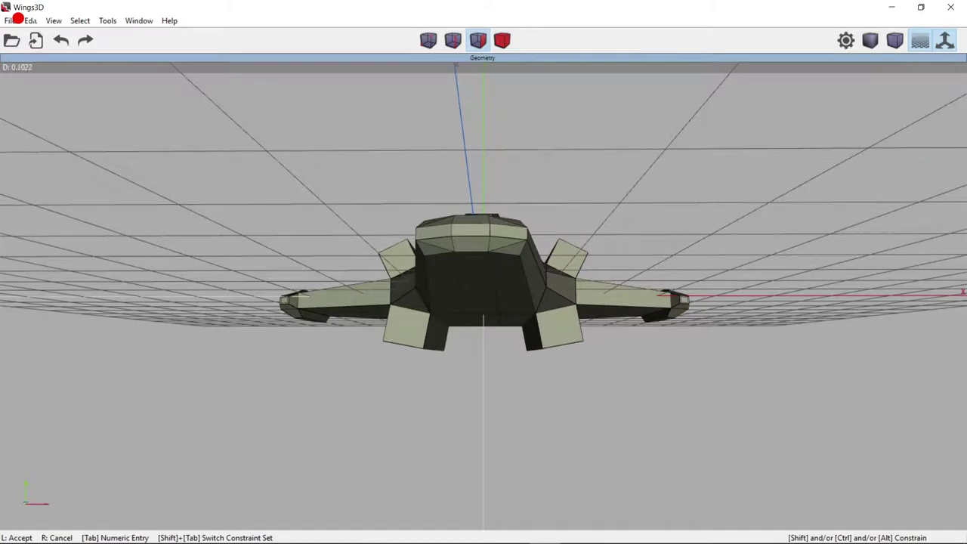
left_click(528, 375)
mouse_move(529, 375)
left_mouse_down("alt")
mouse_move(719, 193)
mouse_move(846, 201)
mouse_move(738, 166)
mouse_move(800, 179)
left_mouse_up("alt")
- Intrude the front faces of both underwing blocks to hollow them out
right_click(799, 180)
left_click(820, 276)
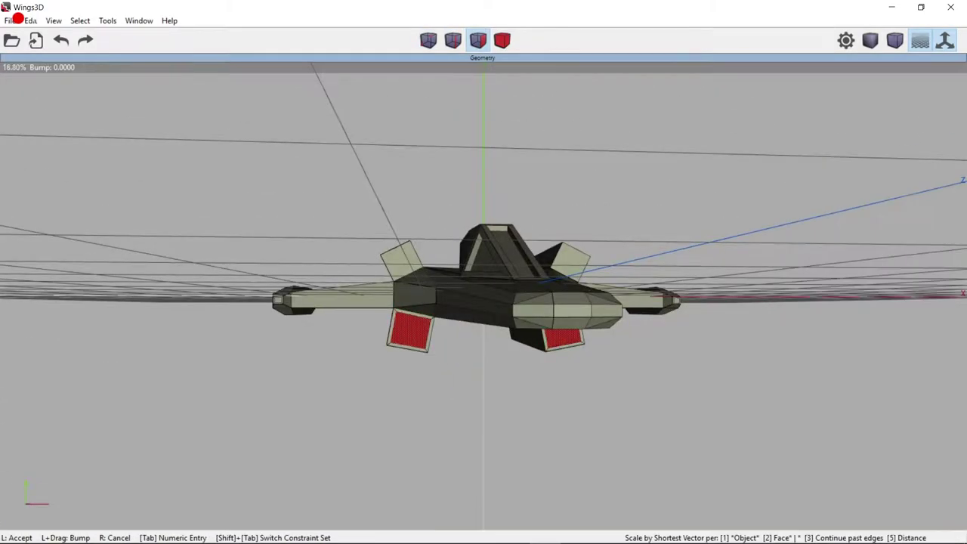
left_click(820, 276)
left_click_drag(821, 276, 541, 330, "alt")
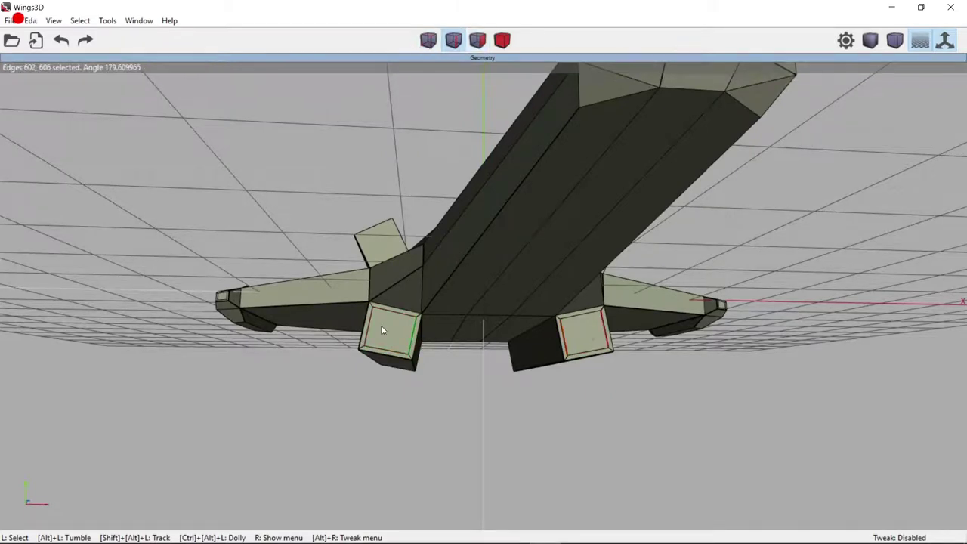
- Cut the opening edges into 2 segments each to form a four-cell grid
right_click(382, 330)
left_click(363, 289)
left_click(378, 358)
key("Return")
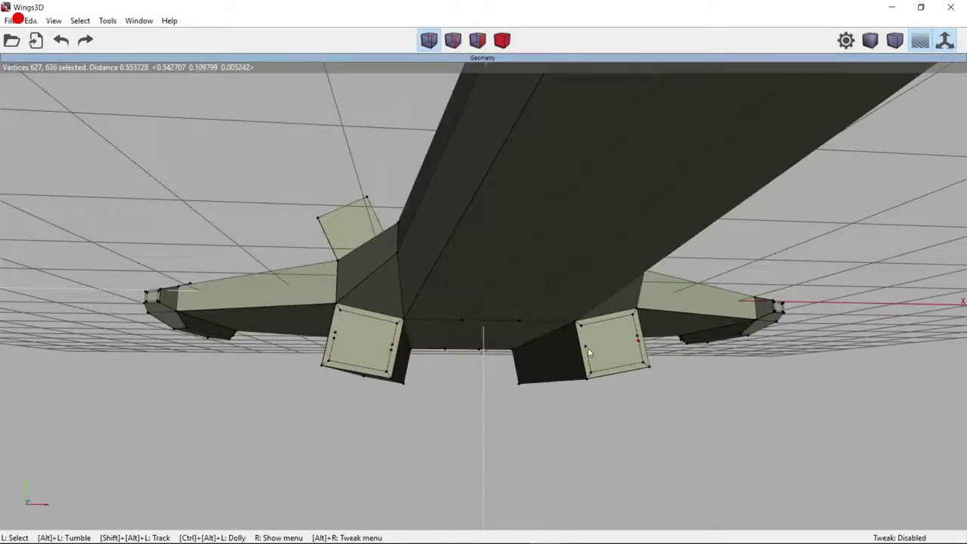
right_click(762, 413)
left_click(779, 372)
left_click(786, 430)
key("Return")
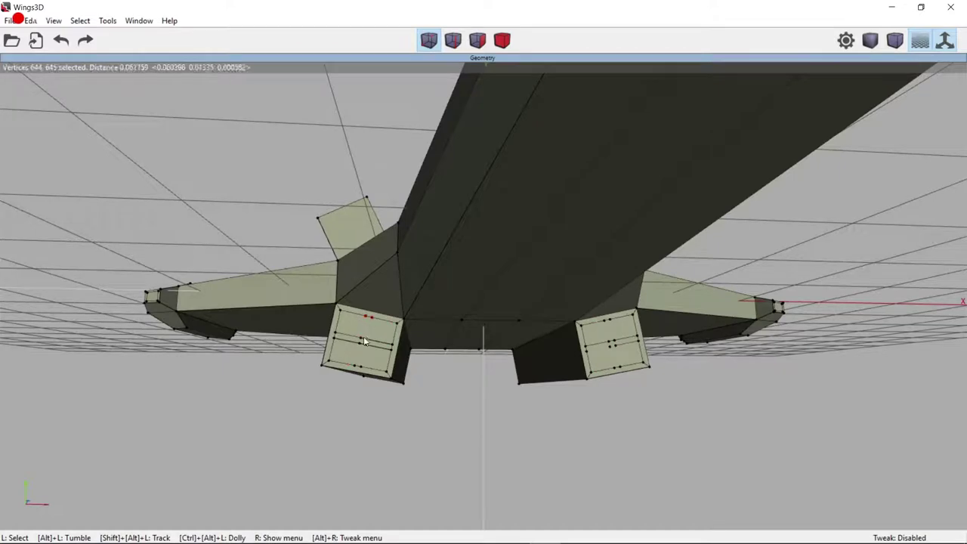
- Extrude the grid faces inward along their normals to recess the grille cells
mouse_move(589, 466)
left_mouse_down("alt")
mouse_move(394, 370)
mouse_move(602, 340)
left_mouse_up("alt")
left_click(602, 340)
right_click(741, 377)
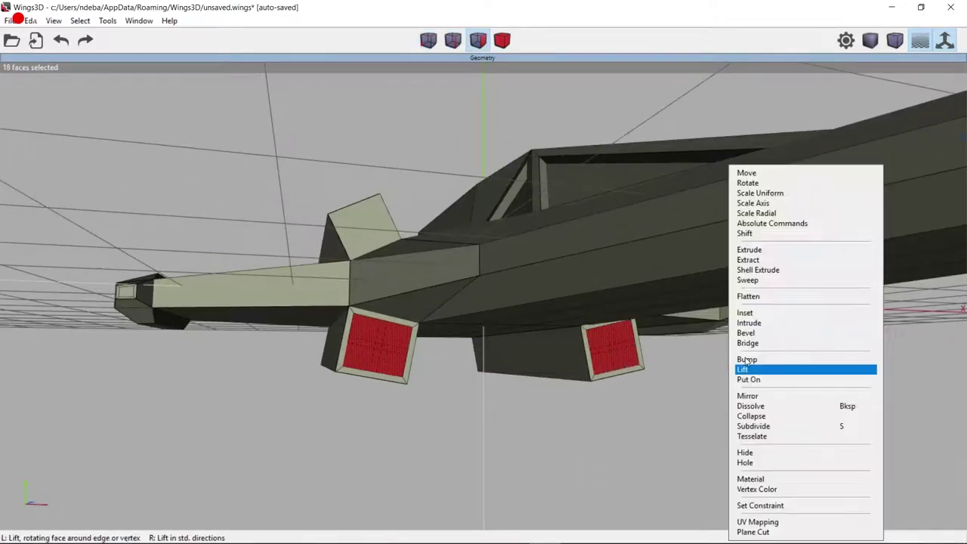
left_click(816, 246)
left_click(771, 253)
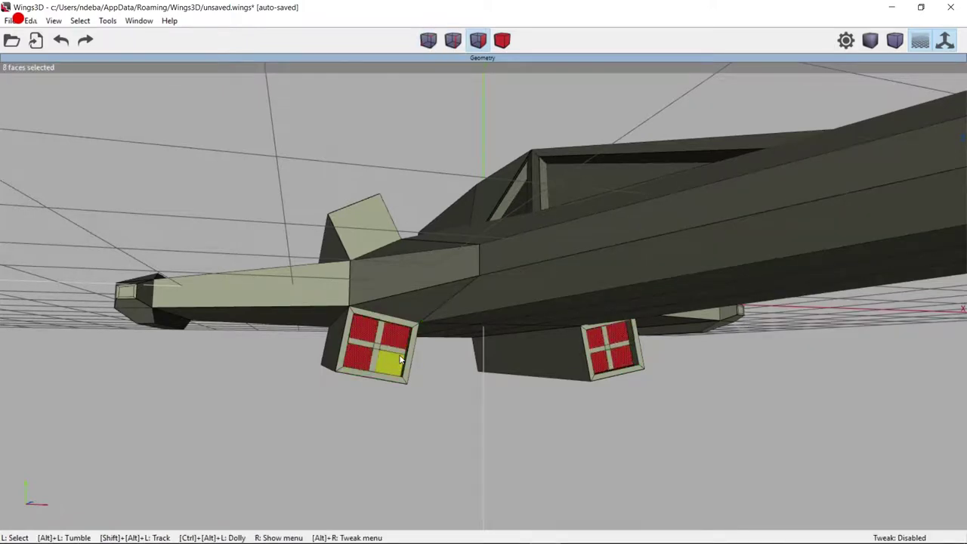
left_click_drag(392, 360, 491, 170, "alt")
right_click(491, 170)
left_click(507, 254)
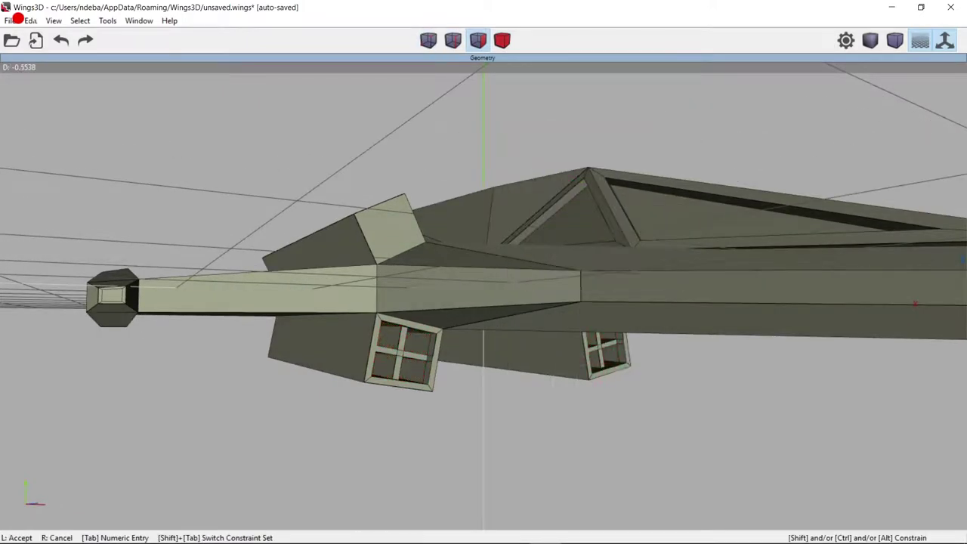
left_click(378, 297)
left_click_drag(377, 297, 378, 297, "alt")
left_click_drag(557, 100, 559, 110, "alt")
right_click(559, 109)
- Inset the wing-root faces to outline small square vents
left_click(585, 259)
right_click(679, 246)
left_click(725, 249)
left_click(725, 249)
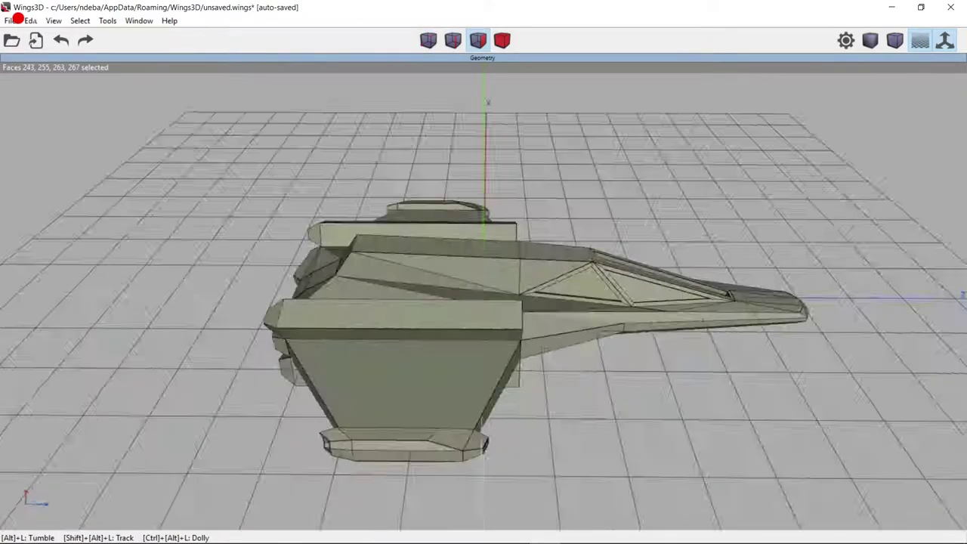
left_click_drag(726, 249, 789, 225, "alt")
left_click_drag(525, 268, 643, 163, "alt")
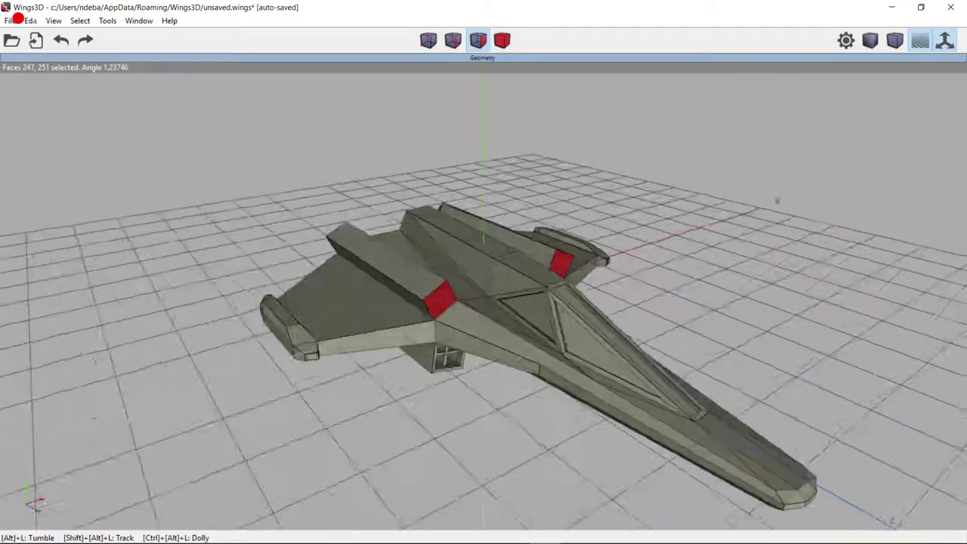
right_click(642, 163)
left_click(680, 321)
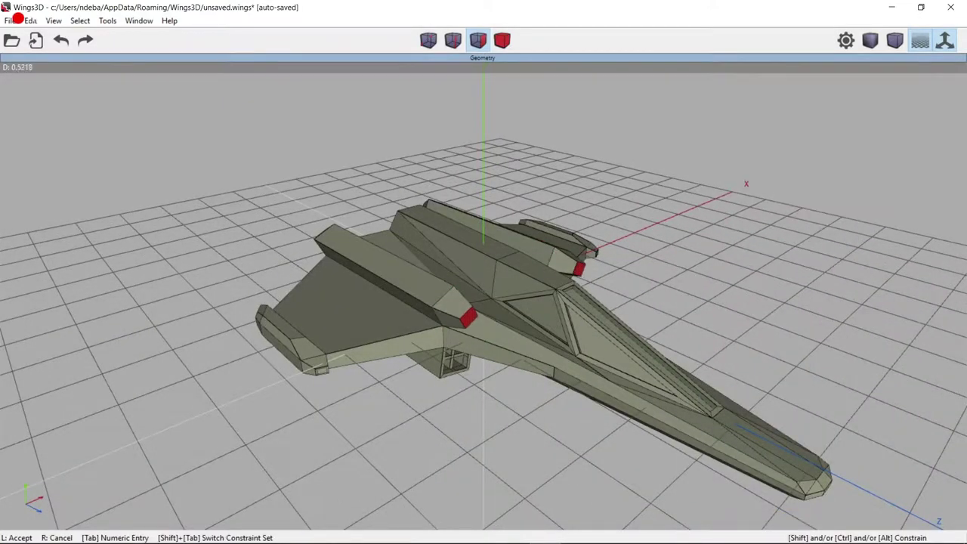
left_click(484, 302)
left_click_drag(484, 302, 529, 287, "alt")
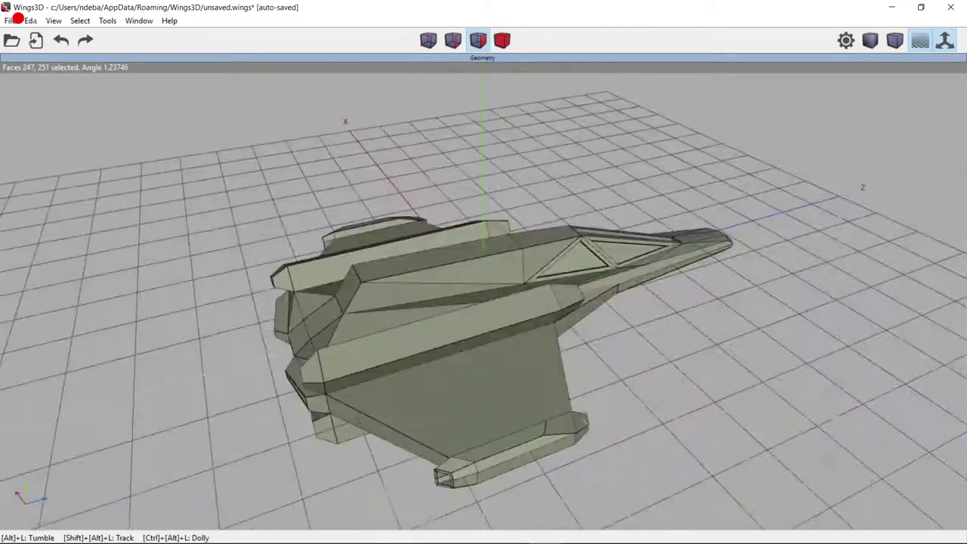
- Extrude the inset wing-root faces to form the square vents
right_click(801, 170)
left_click(816, 202)
left_click(756, 226)
left_click_drag(755, 227, 756, 175, "alt")
right_click(756, 175)
left_click(755, 249)
left_click_drag(516, 290, 456, 294, "alt")
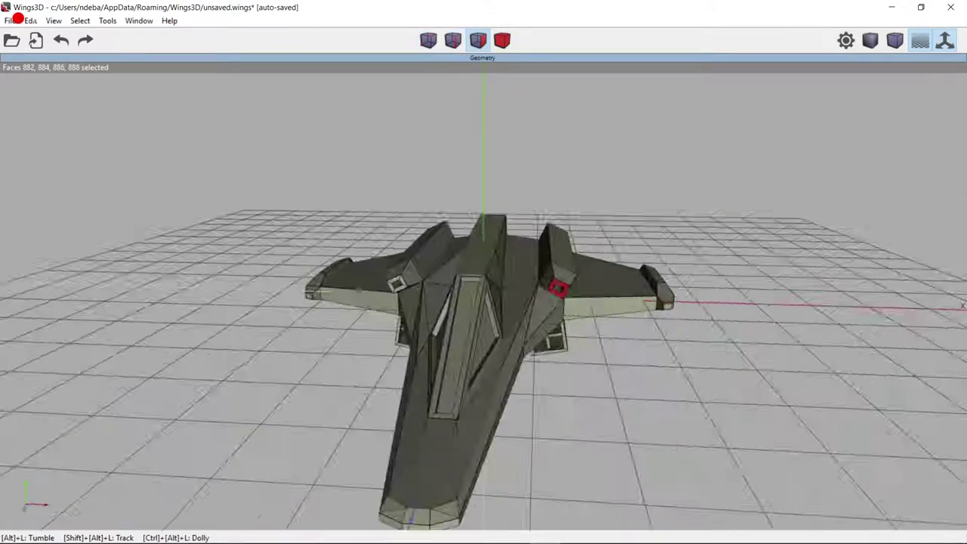
left_click_drag(625, 246, 748, 166, "alt")
right_click(748, 166)
left_click(756, 223)
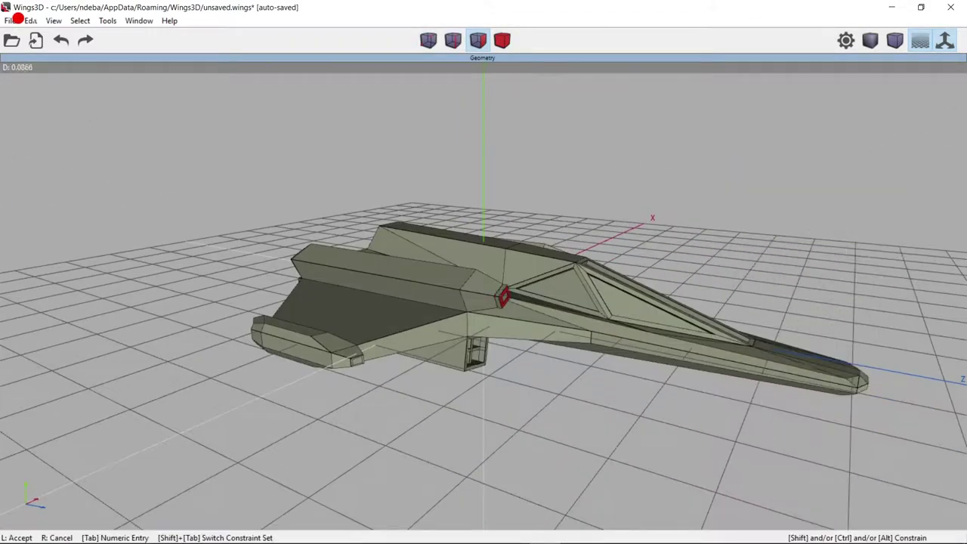
left_click(755, 222)
mouse_move(756, 223)
left_mouse_down("alt")
mouse_move(739, 338)
mouse_move(726, 287)
mouse_move(741, 378)
left_mouse_up("alt")
- Select both wingtip panels and move their vertices along an axis
mouse_move(702, 496)
left_mouse_down()
mouse_move(665, 400)
mouse_move(529, 318)
left_mouse_up()
left_click_drag(380, 296, 401, 296, "alt")
left_click(379, 296)
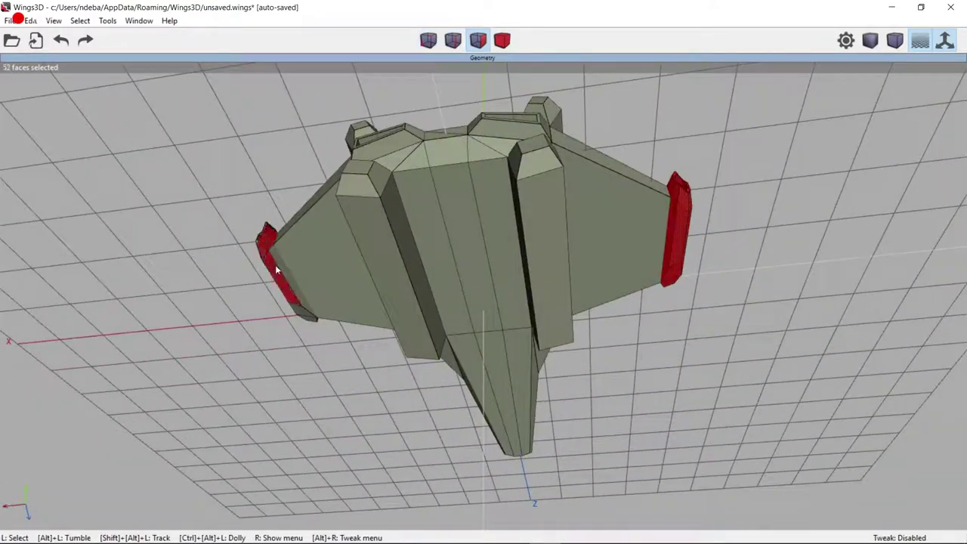
left_click_drag(270, 259, 325, 345, "alt")
left_click(428, 39)
right_click(647, 189)
left_click(647, 190)
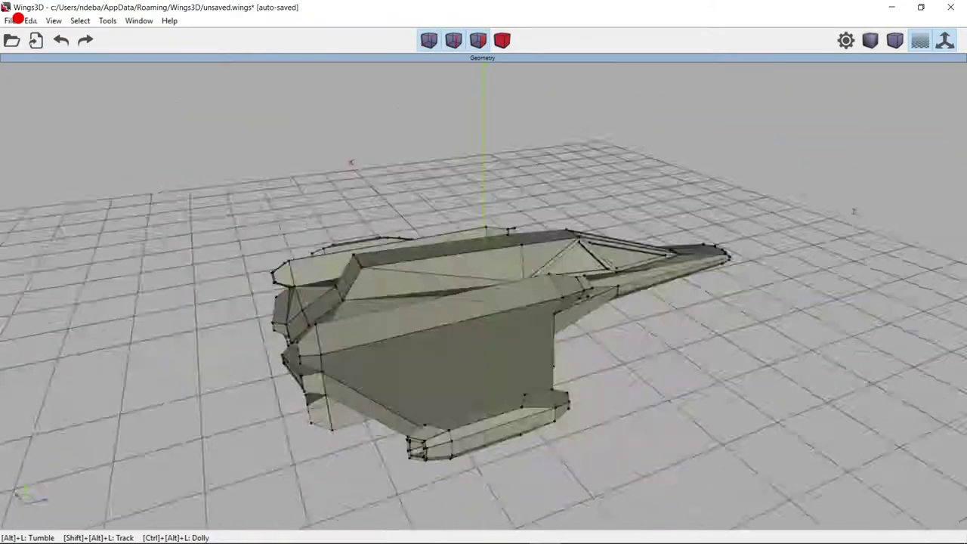
left_click_drag(423, 363, 454, 368, "alt")
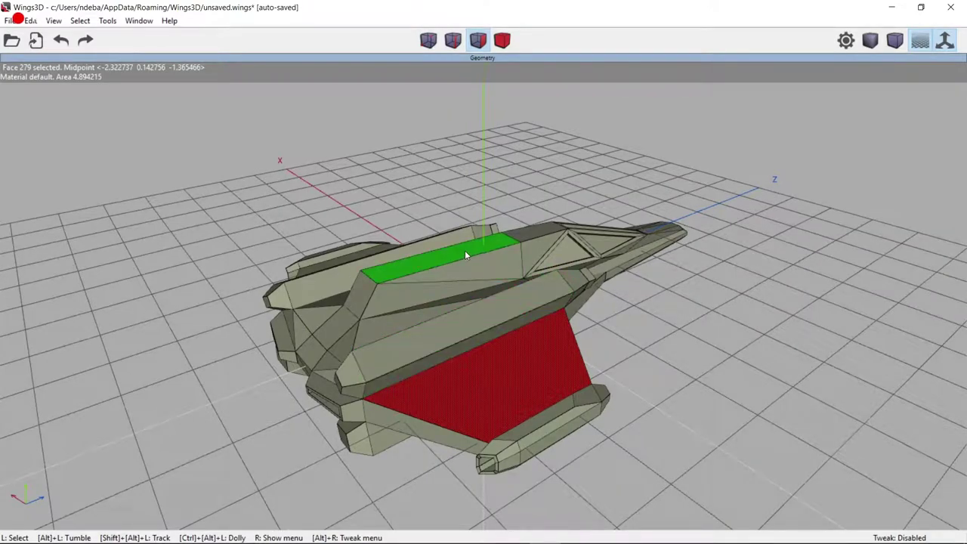
mouse_move(482, 247)
left_mouse_down("alt")
mouse_move(306, 346)
mouse_move(727, 250)
mouse_move(506, 272)
mouse_move(710, 188)
left_mouse_up("alt")
- Inset and bump the wingtip panel faces
left_click(306, 346)
key("d")
left_click(306, 346)
right_click(727, 250)
key("Escape")
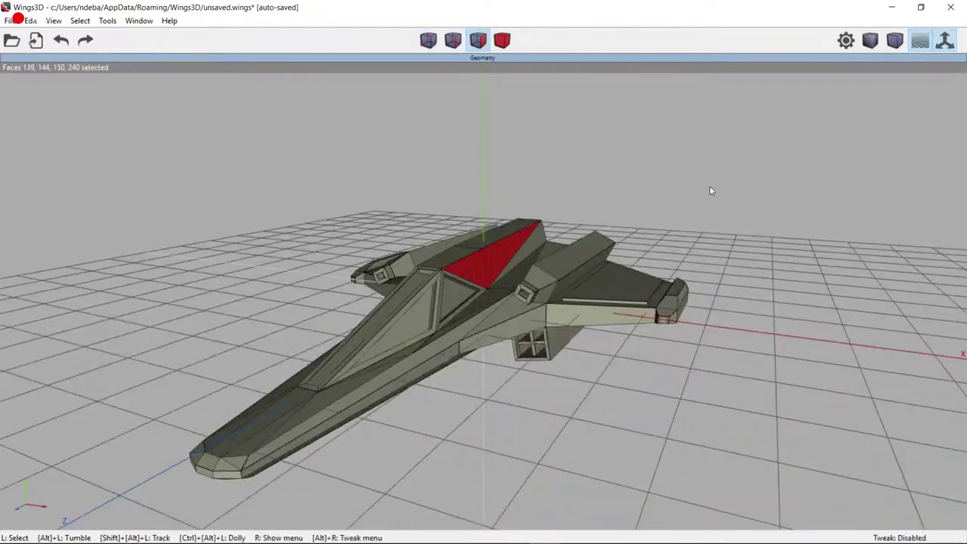
- Extrude the selected faces and extend the selection along the nose sides
right_click(710, 189)
left_click(725, 248)
left_click(725, 249)
mouse_move(726, 249)
left_mouse_down("alt")
mouse_move(529, 257)
mouse_move(464, 291)
mouse_move(433, 295)
mouse_move(469, 318)
mouse_move(529, 249)
left_mouse_up("alt")
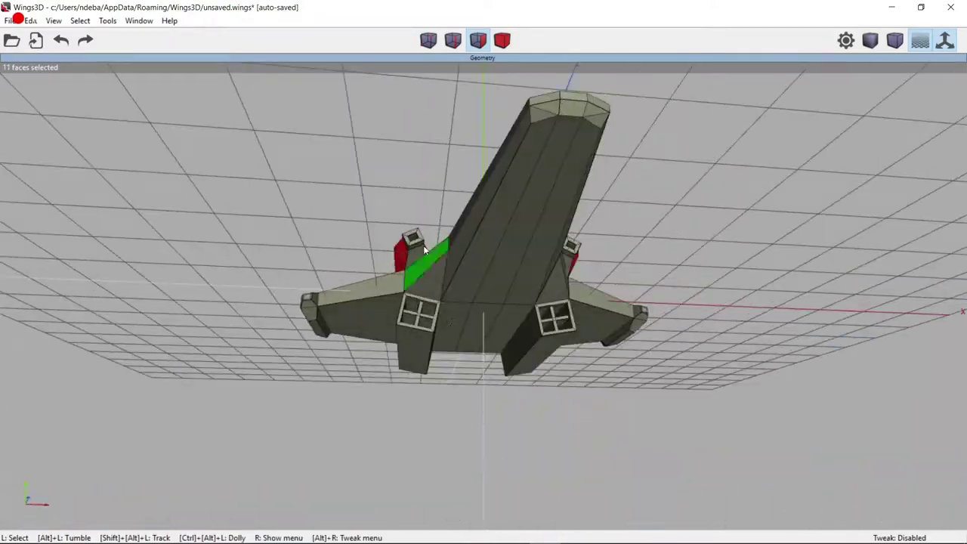
left_click(529, 249)
left_click_drag(624, 243, 605, 302, "alt")
- Extrude the selected nose side faces
right_click(611, 306)
left_click(610, 313)
right_click(669, 250)
left_click(649, 251)
left_click_drag(650, 251, 677, 248, "alt")
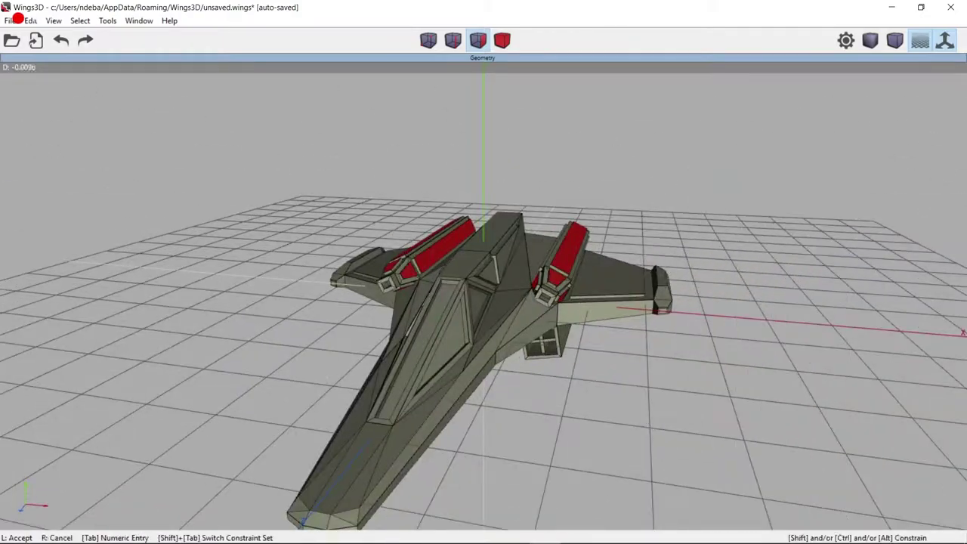
left_click(584, 331)
mouse_move(584, 330)
left_mouse_down("alt")
mouse_move(484, 287)
mouse_move(453, 302)
mouse_move(771, 357)
left_mouse_up("alt")
- Sink the nose side faces inward with an intrude followed by an extrusion
right_click(770, 357)
left_click(775, 323)
middle_click_drag(774, 323, 801, 250)
right_click(801, 250)
left_click(813, 249)
left_click(801, 174)
right_click(801, 174)
left_click_drag(831, 208, 670, 188, "alt")
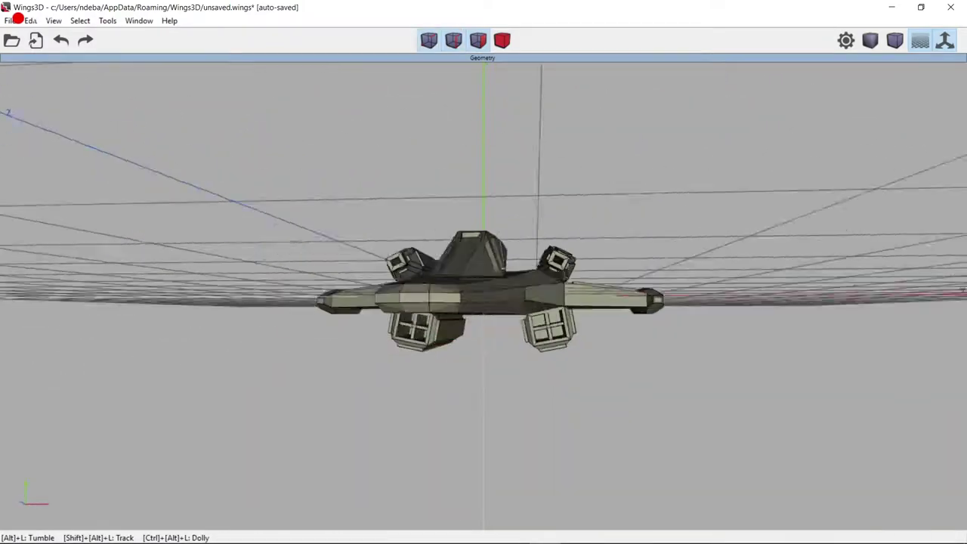
- Push the selected faces in by a set distance
right_click(748, 253)
left_click(755, 301)
right_click(816, 250)
left_click(816, 227)
left_click(600, 250)
middle_click_drag(600, 250, 604, 170)
- Inset the red nose faces and extrude the inset
right_click(604, 170)
left_click(628, 318)
left_click(627, 319)
right_click(661, 171)
left_click(662, 172)
left_click(501, 324)
mouse_move(500, 323)
middle_mouse_down()
mouse_move(527, 363)
mouse_move(801, 167)
middle_mouse_up()
- Inset the nose side strips and recess them a small distance
right_click(801, 167)
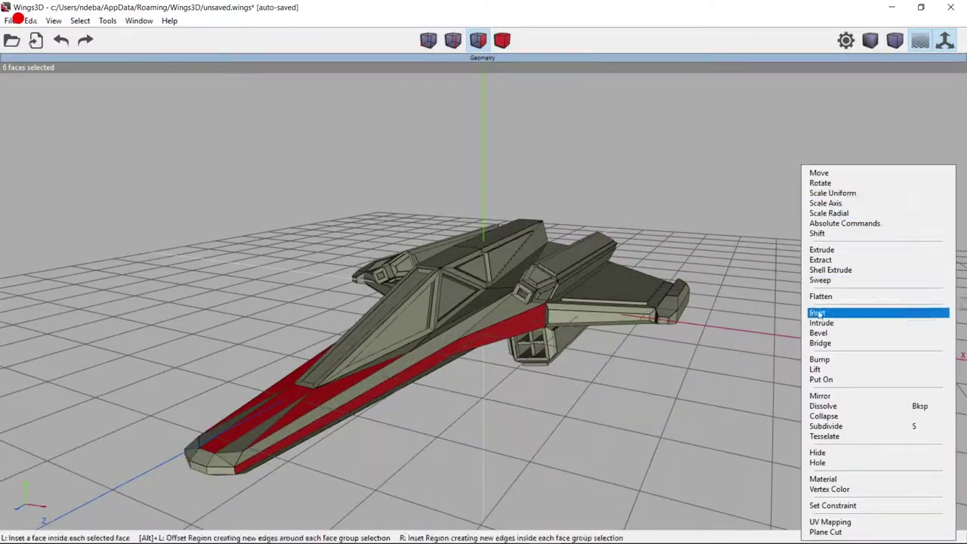
left_click(831, 296)
left_click(801, 167)
right_click(800, 167)
left_click(831, 279)
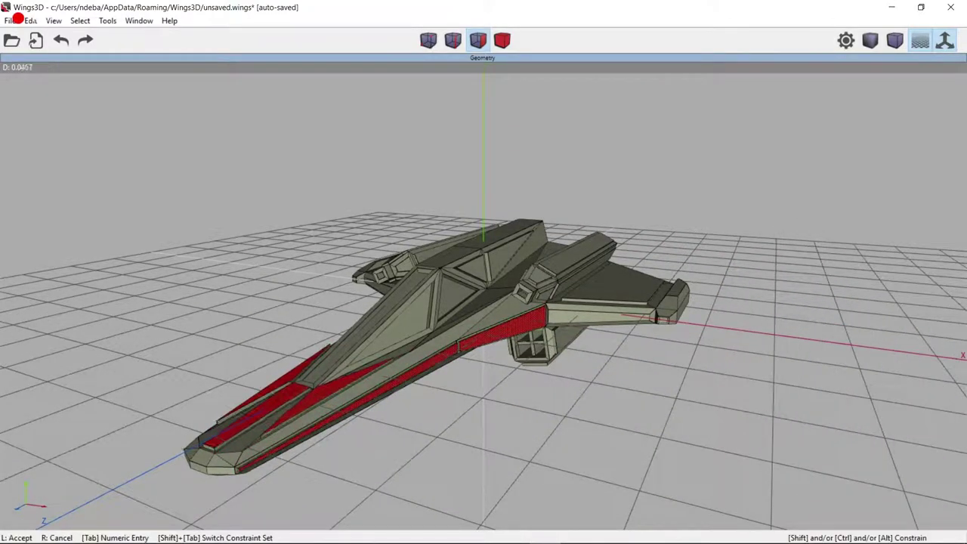
middle_click_drag(822, 269, 808, 296)
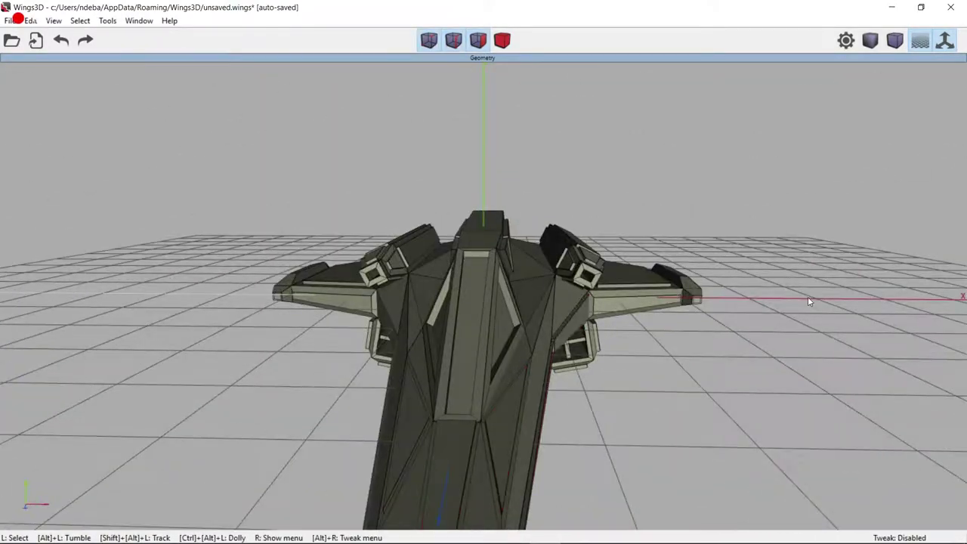
- Inset the nose strips again and extrude them along an axis
right_click(706, 166)
left_click(740, 295)
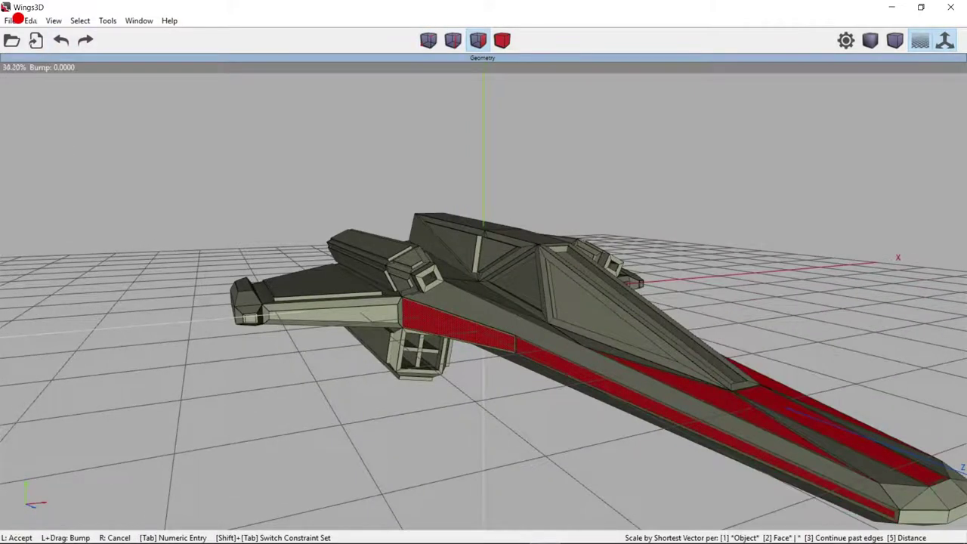
right_click(825, 275)
left_click(786, 267)
mouse_move(834, 317)
left_mouse_down("alt")
mouse_move(390, 265)
mouse_move(584, 325)
mouse_move(279, 244)
mouse_move(693, 294)
left_mouse_up("alt")
- Move the cockpit edges twice to sharpen the hull around the canopy
right_click(805, 210)
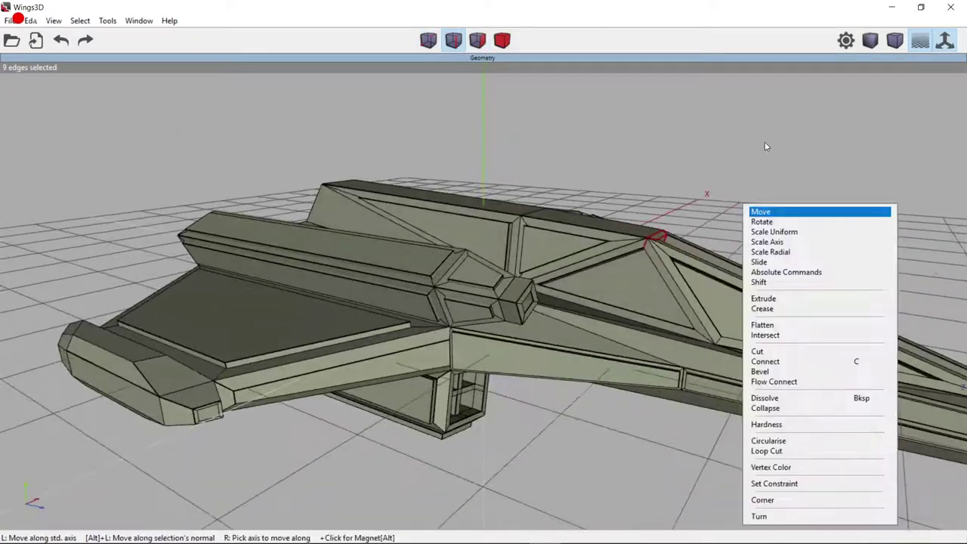
left_click(806, 209)
left_click(463, 274)
mouse_move(463, 274)
left_mouse_down("alt")
mouse_move(460, 215)
mouse_move(671, 157)
left_mouse_up("alt")
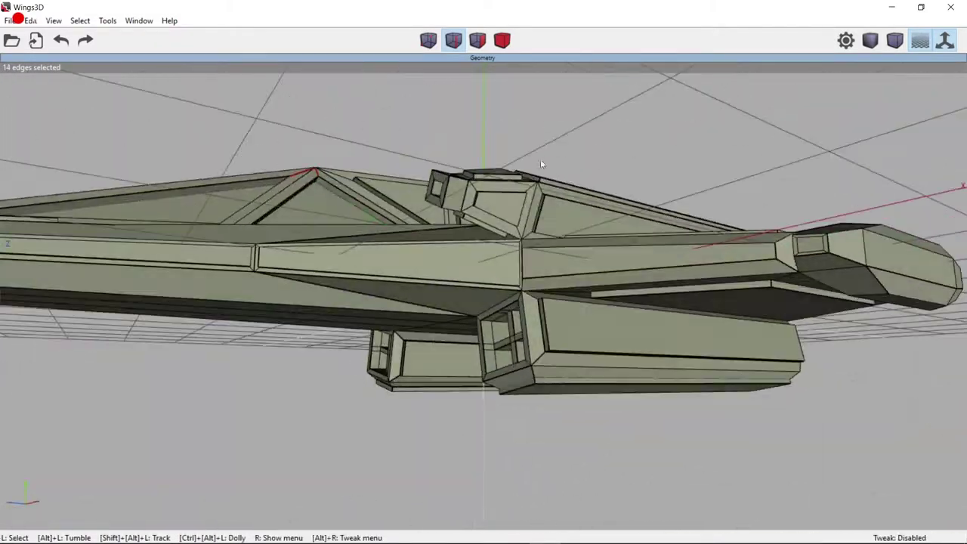
left_click_drag(540, 159, 691, 166, "alt")
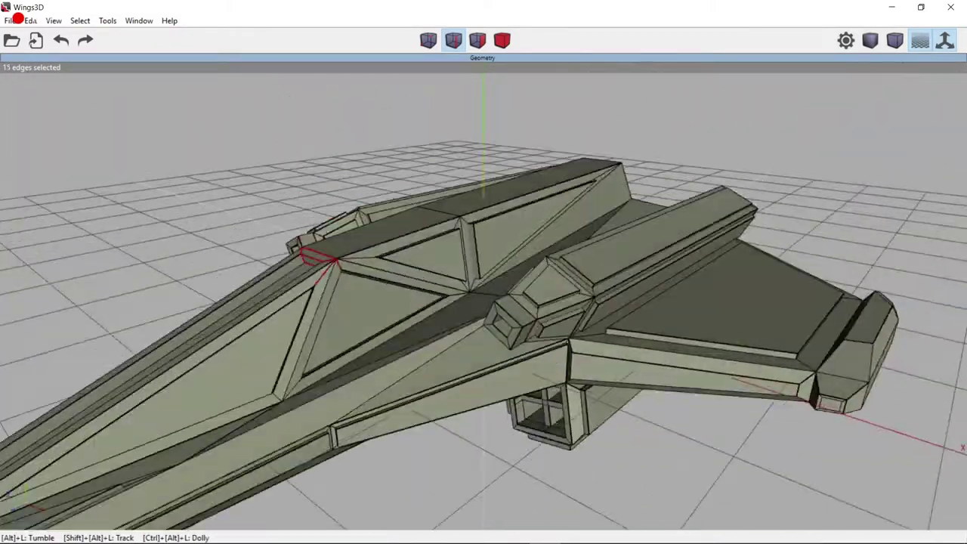
key("d")
left_click(795, 175)
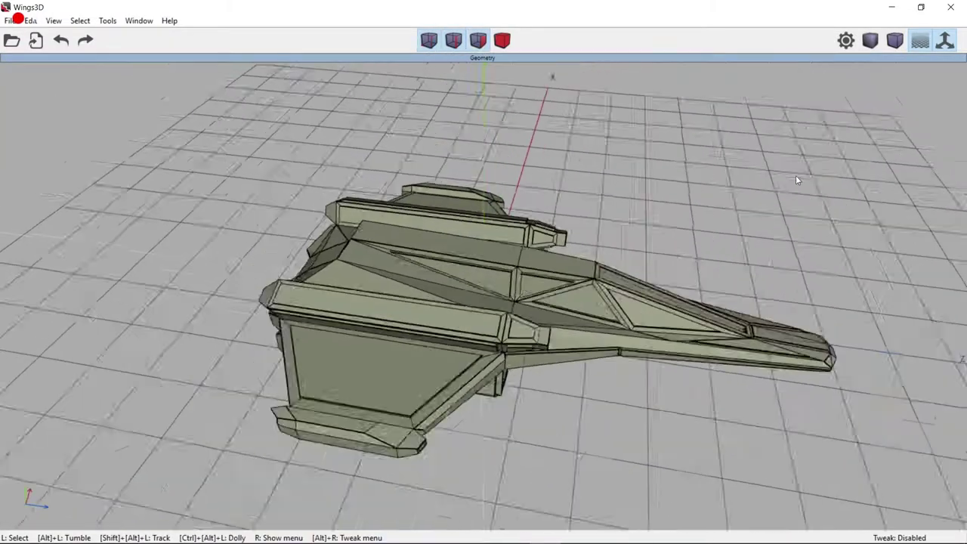
left_click_drag(796, 175, 680, 181, "alt")
left_click_drag(664, 335, 529, 333, "alt")
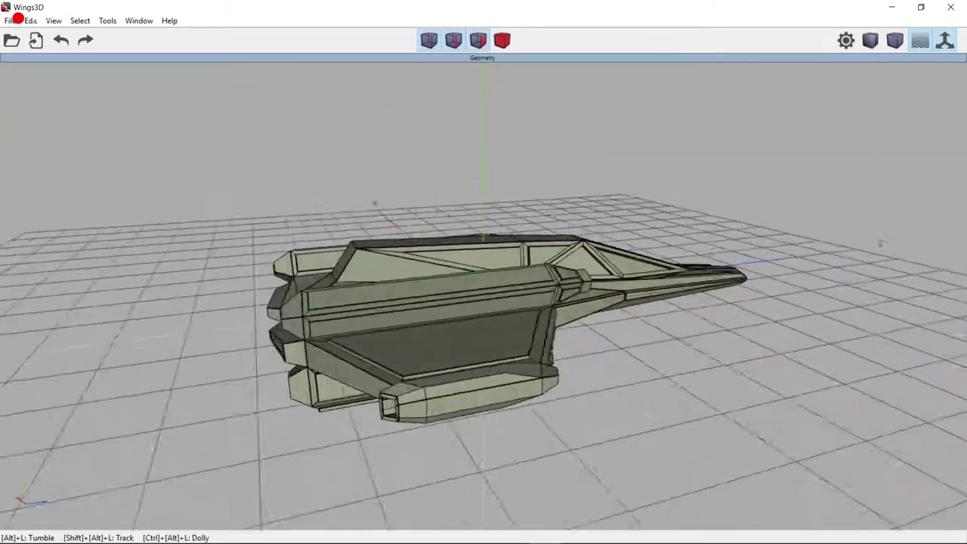
- Inset three small panels into the selected upper hull faces
mouse_move(663, 334)
left_mouse_down("alt")
mouse_move(755, 340)
mouse_move(680, 249)
left_mouse_up("alt")
right_click(672, 164)
left_click(703, 249)
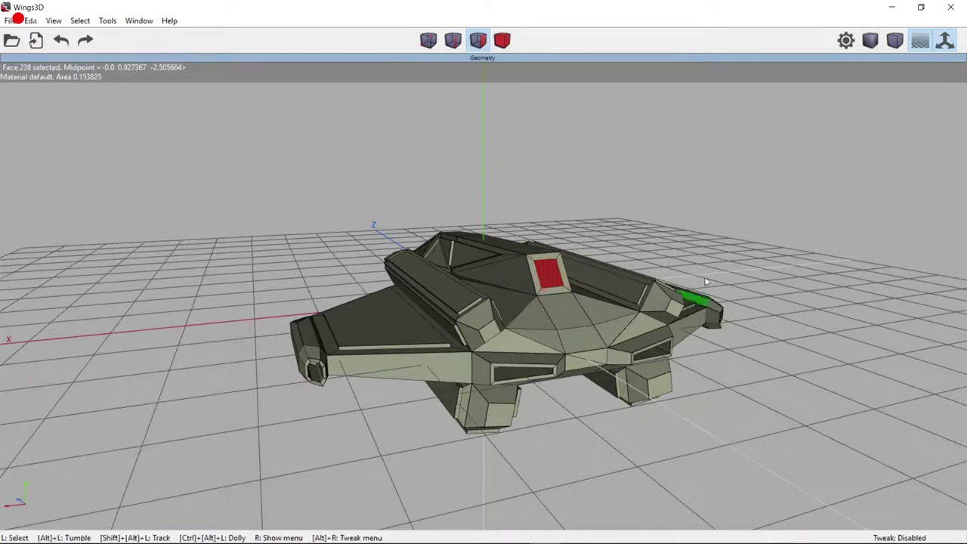
right_click(665, 167)
left_click(695, 296)
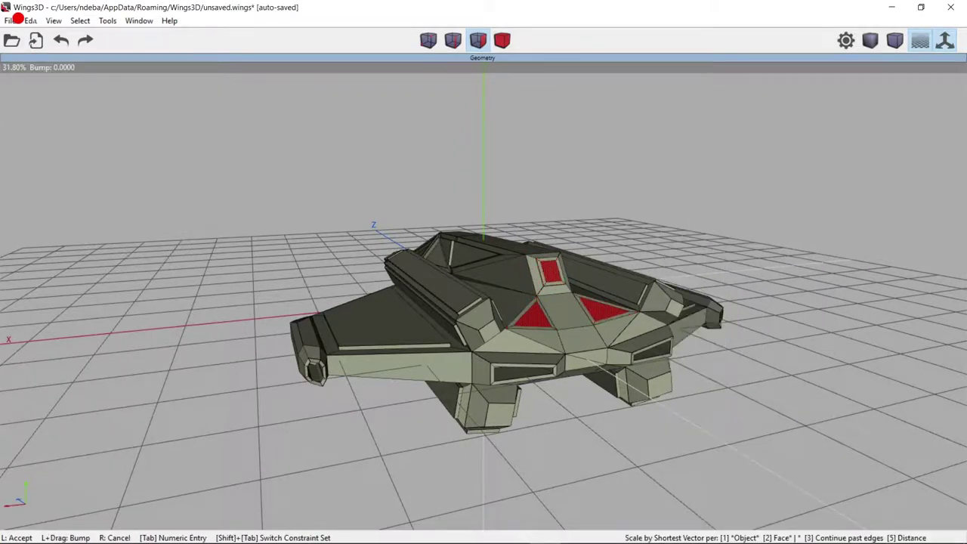
right_click(538, 308)
left_click(665, 297)
right_click(549, 270)
left_click(648, 231)
left_click(648, 231)
- Divide the long front edges of both wings into many extra vertices
mouse_move(647, 231)
left_mouse_down("alt")
mouse_move(647, 317)
mouse_move(433, 280)
mouse_move(774, 360)
left_mouse_up("alt")
right_click(774, 360)
key("Escape")
key("e")
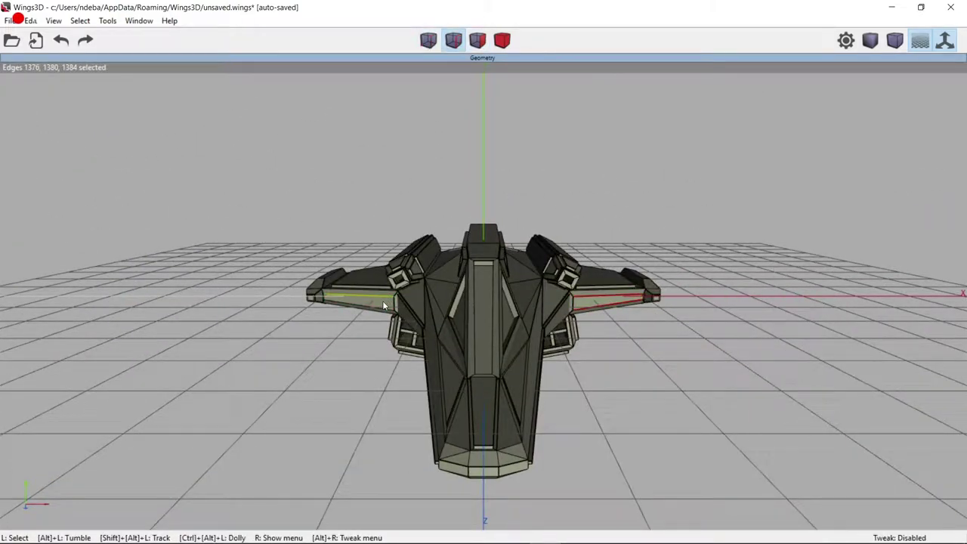
left_click_drag(382, 301, 631, 182, "alt")
right_click(631, 181)
key("Escape")
key("v")
left_click_drag(570, 393, 363, 313, "alt")
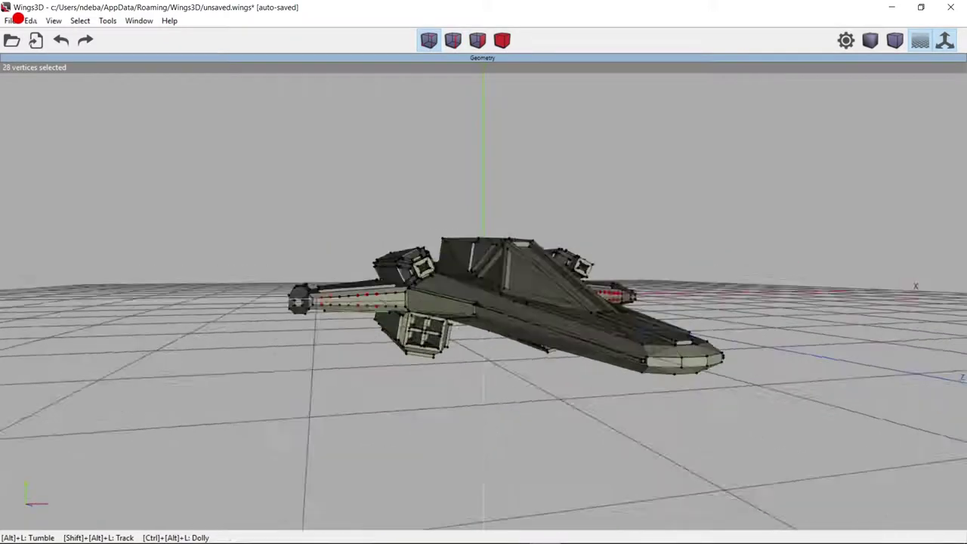
left_click_drag(586, 299, 597, 305, "alt")
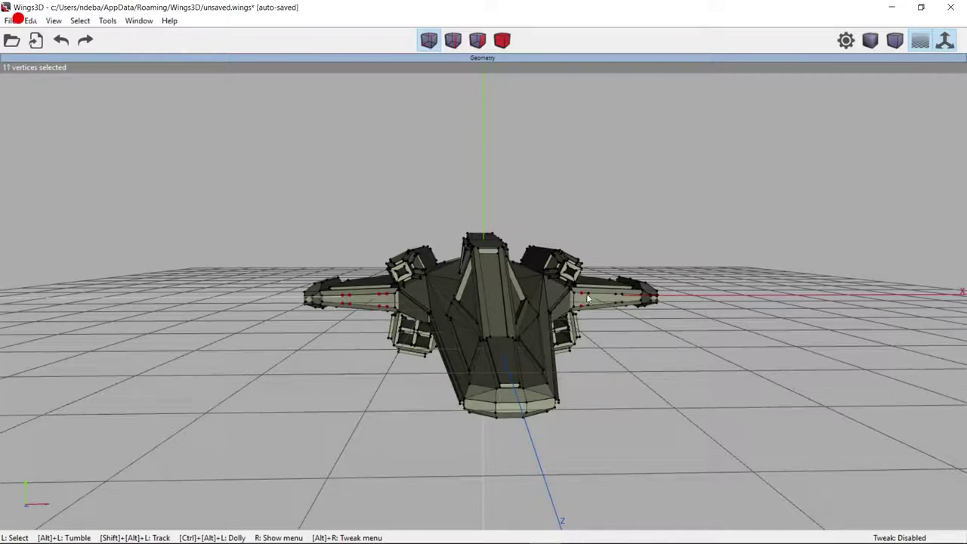
- Extrude the small underwing faces along Z and flatten them
key("f")
left_click_drag(768, 247, 680, 227, "alt")
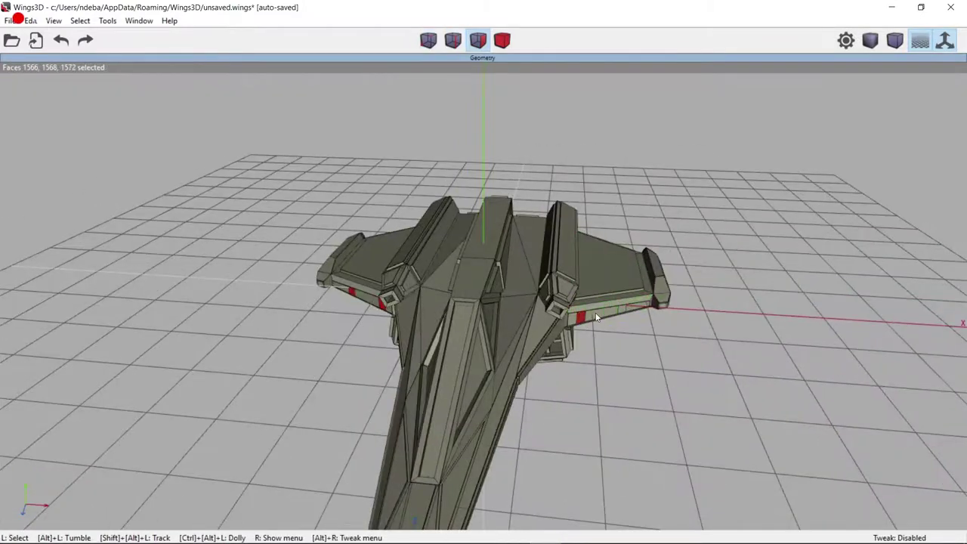
right_click(806, 166)
left_click(824, 249)
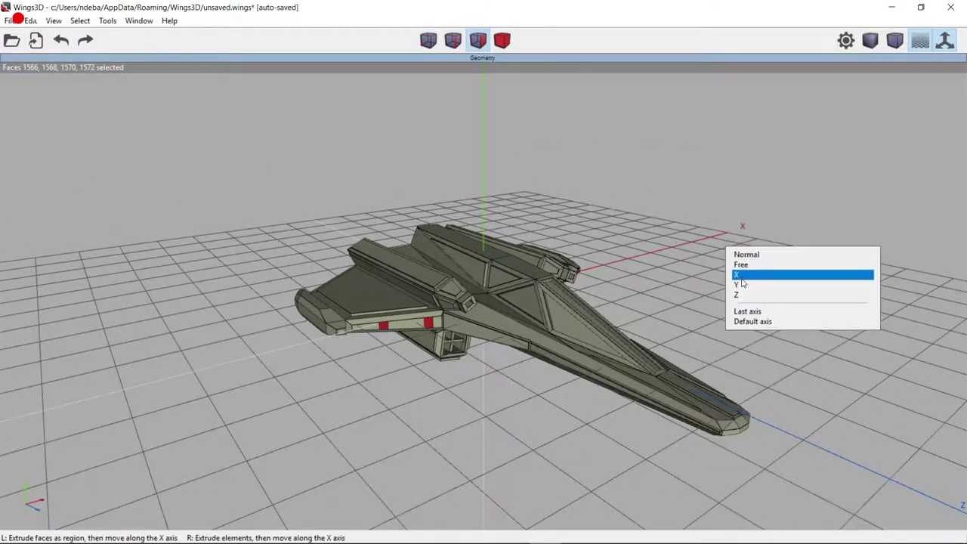
key("Escape")
left_click_drag(742, 282, 771, 227, "alt")
right_click(771, 227)
left_click(788, 217)
right_click(805, 209)
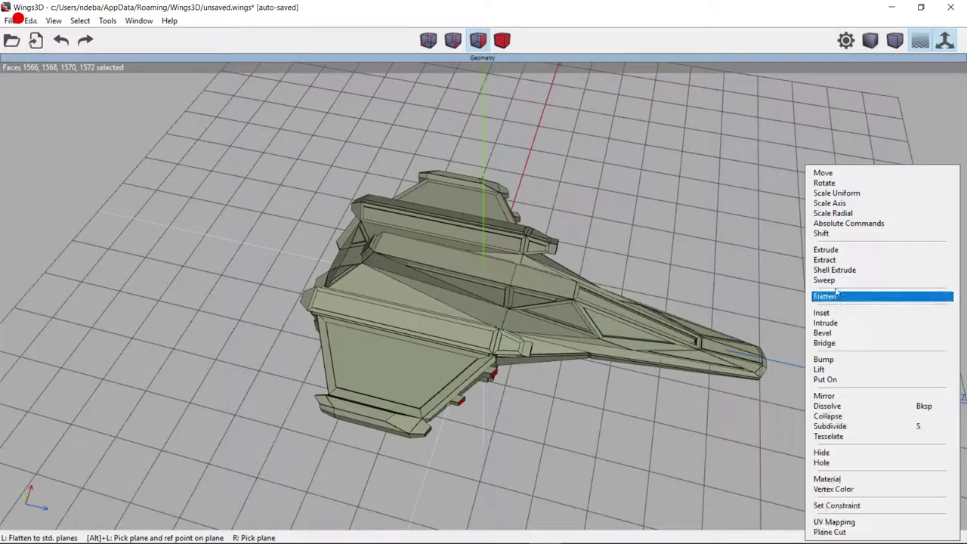
right_click(770, 212)
left_click(801, 249)
mouse_move(785, 249)
left_mouse_down("alt")
mouse_move(866, 228)
mouse_move(829, 233)
left_mouse_up("alt")
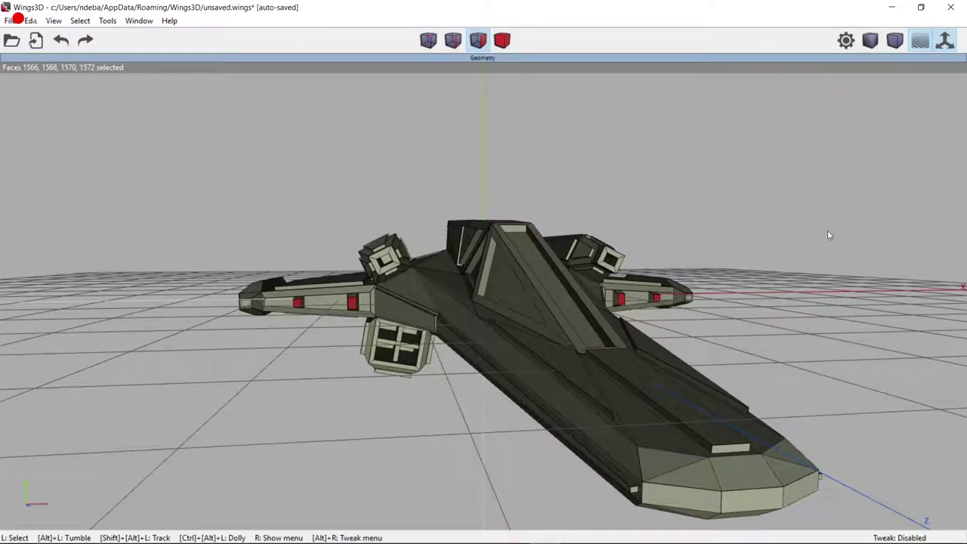
- Extrude the gun faces forward from beneath the wings
key("e")
right_click(789, 164)
key("Escape")
mouse_move(827, 396)
left_mouse_down("alt")
mouse_move(642, 302)
mouse_move(581, 214)
mouse_move(706, 187)
left_mouse_up("alt")
key("f")
right_click(804, 181)
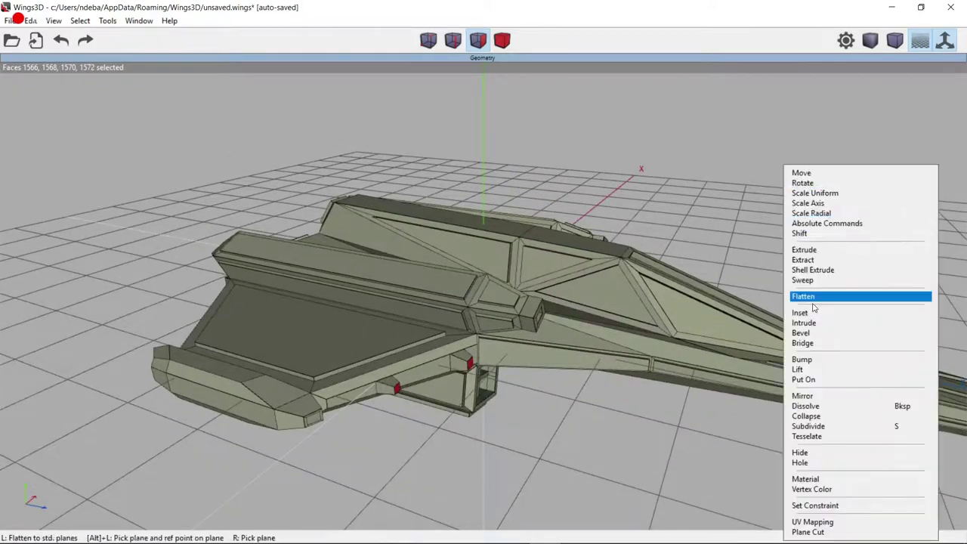
left_click(812, 313)
left_click(820, 254)
- Inset the gun stub ends, scale them along one axis, and extrude the barrels
right_click(805, 162)
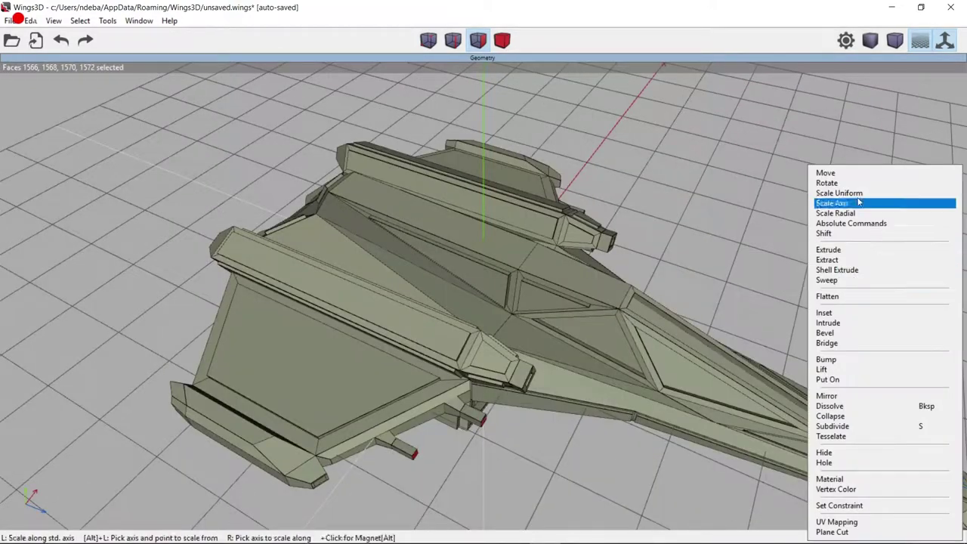
left_click(820, 316)
left_click(714, 170)
right_click(714, 169)
left_click(760, 173)
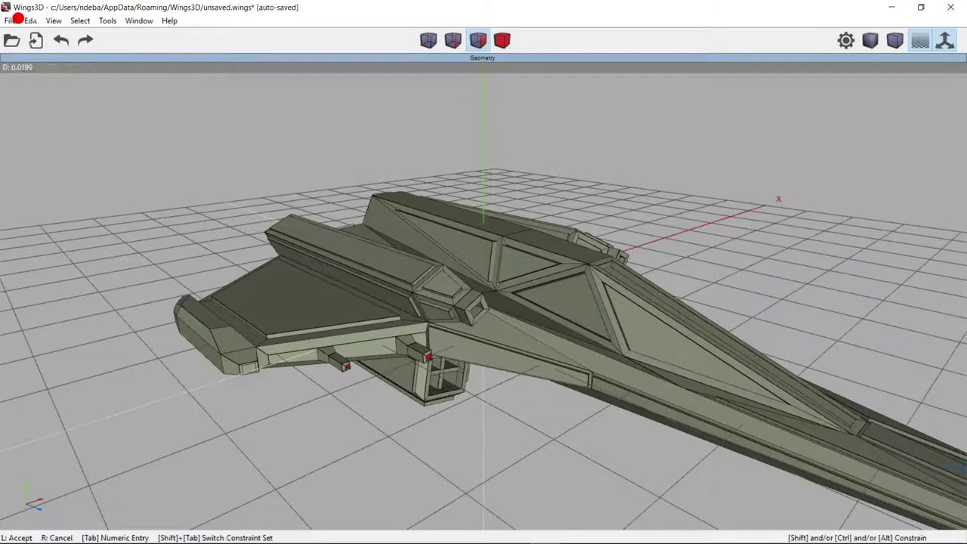
right_click(745, 167)
left_click(774, 250)
left_click(411, 388)
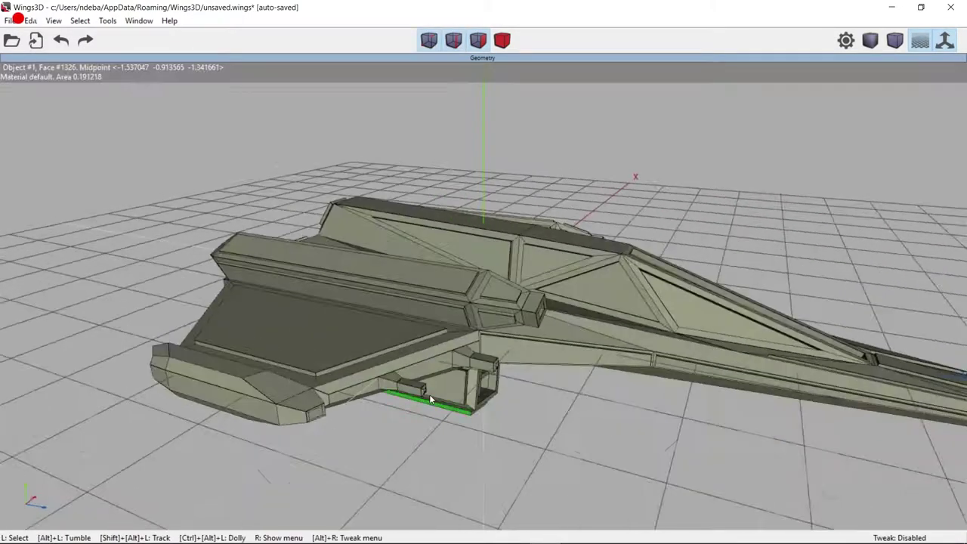
- Select additional gun faces and extrude them into ridged collars
mouse_move(410, 388)
left_mouse_down("alt")
mouse_move(504, 406)
mouse_move(812, 189)
left_mouse_up("alt")
key("space")
left_click_drag(659, 232, 527, 342, "alt")
left_click_drag(399, 427, 654, 162, "alt")
right_click(654, 162)
left_click(680, 363)
right_click(766, 161)
left_click(793, 250)
left_click(609, 351)
left_click_drag(609, 352, 303, 408, "alt")
key("2")
- Move the selected gun edges and zoom out to see the whole ship
right_click(327, 280)
left_click_drag(624, 409, 630, 462, "alt")
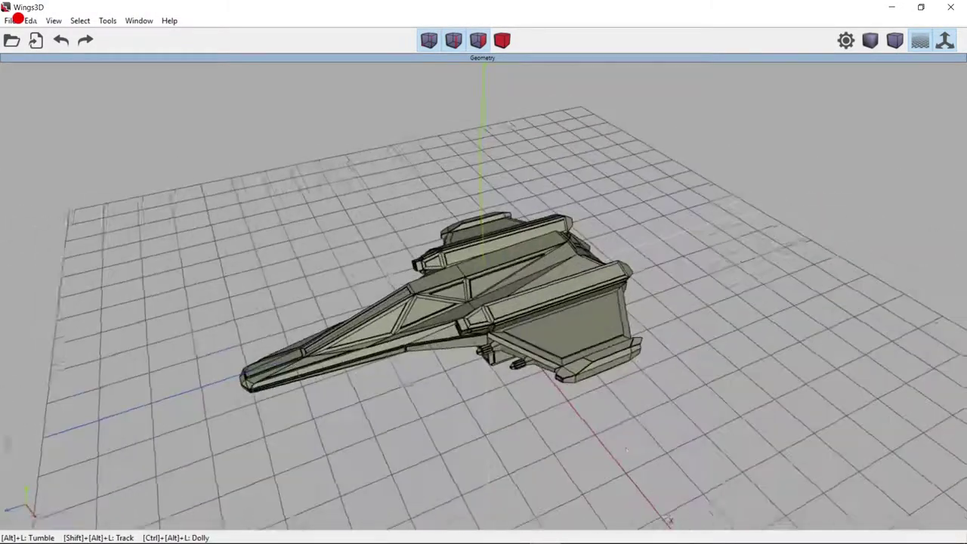